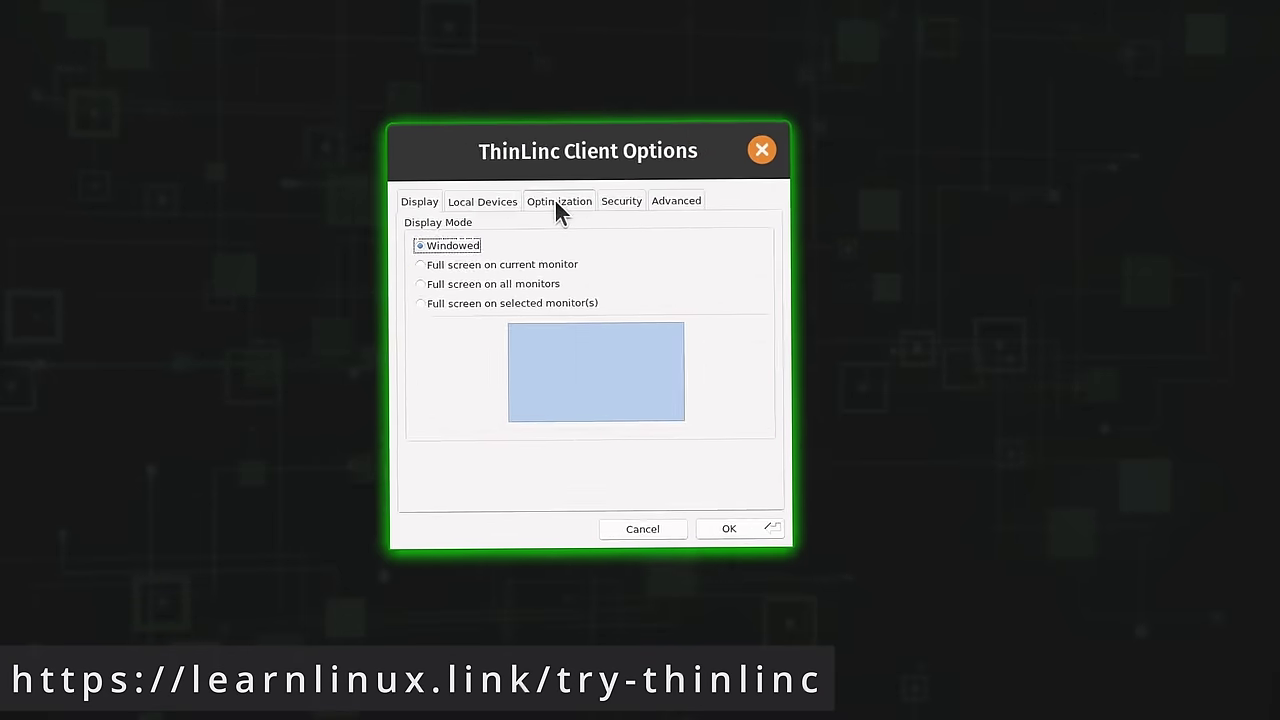
Review the Optimization, Display and Advanced client option tabs, then open the remote GNOME Activities overview
click(552, 181)
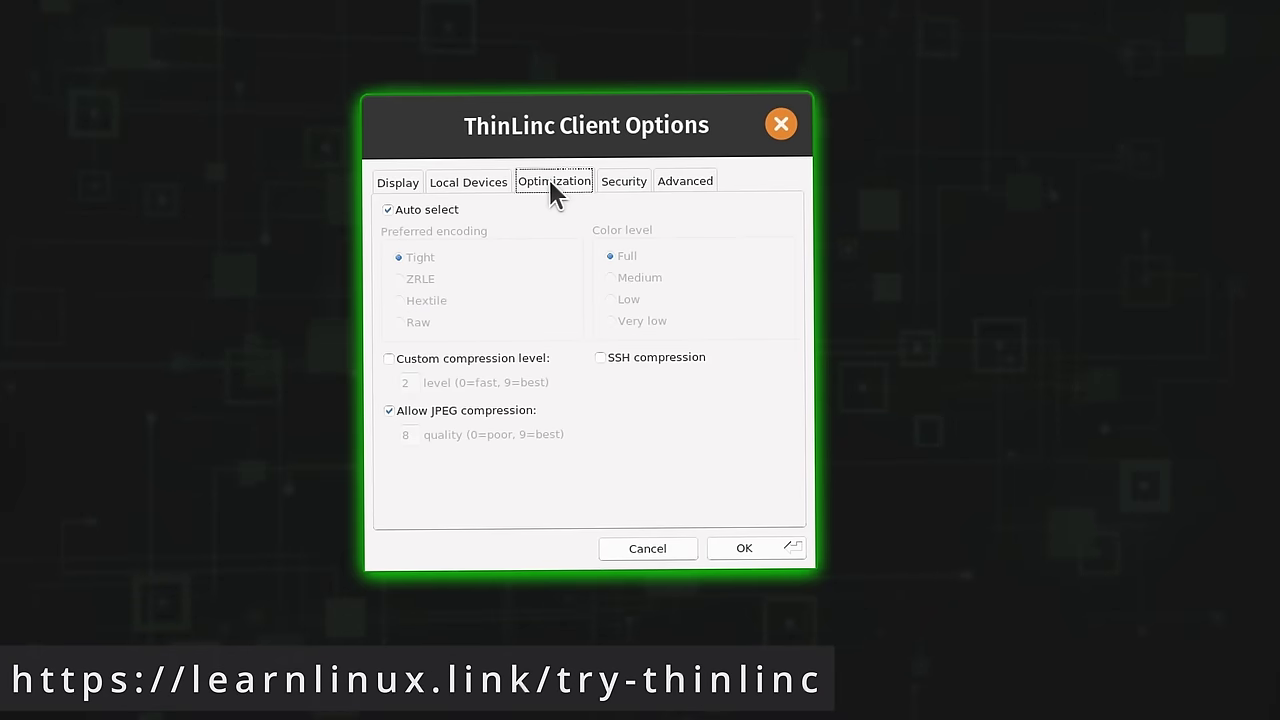
click(398, 184)
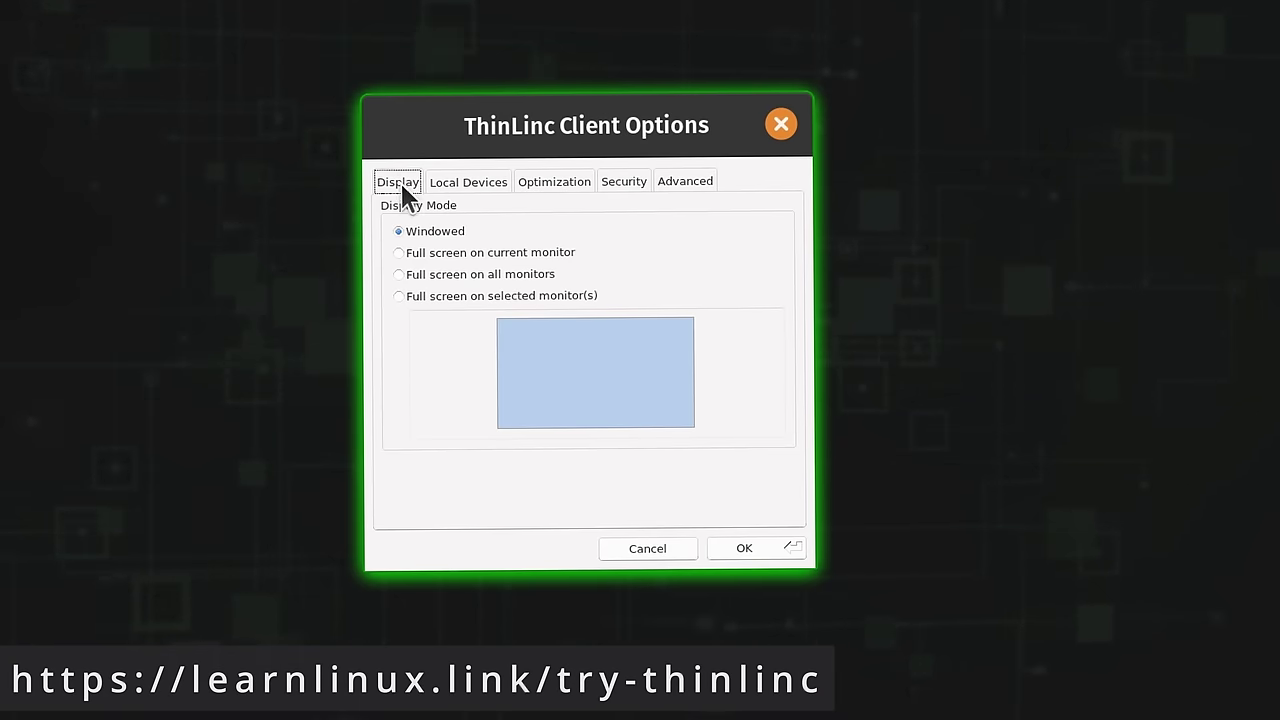
click(686, 181)
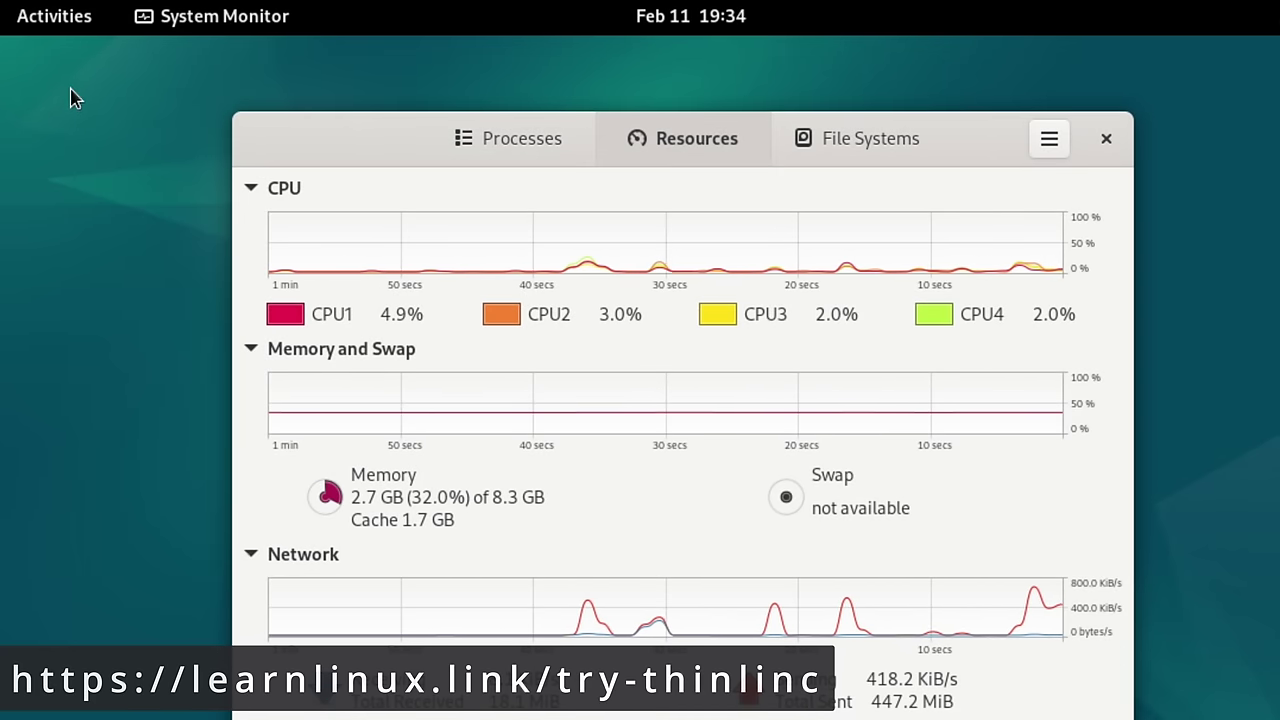
click(57, 24)
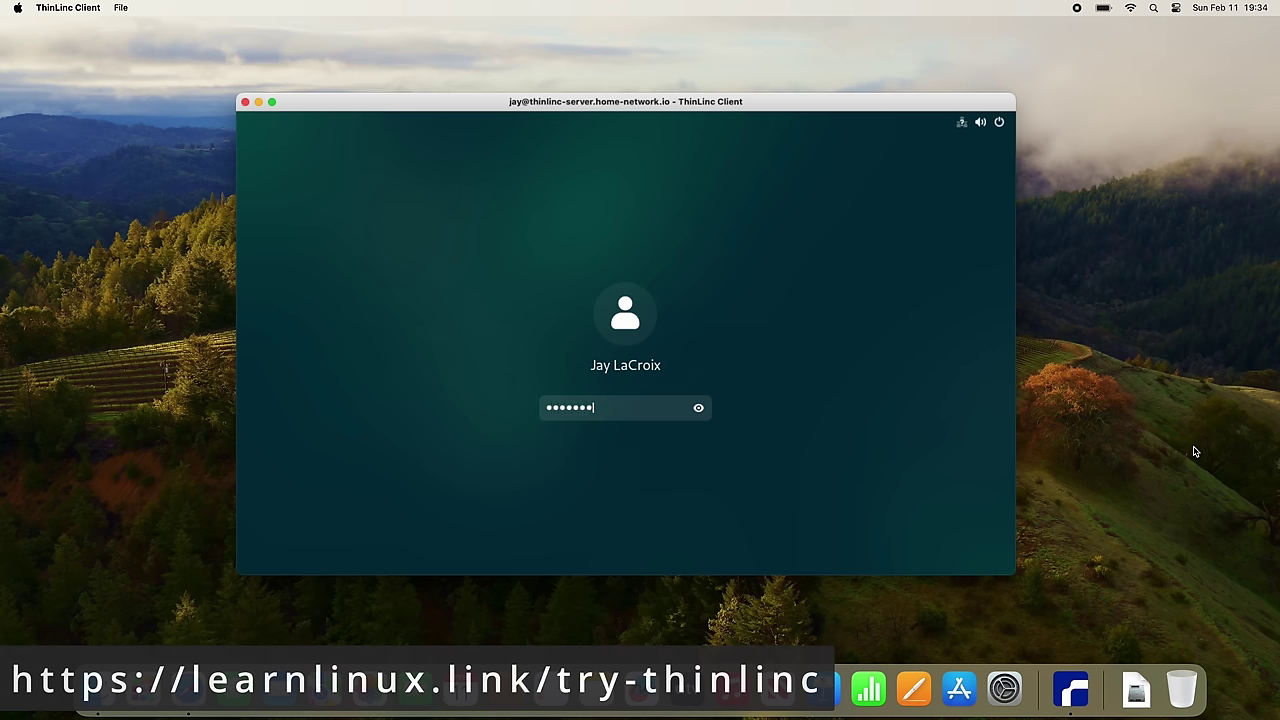
Unlock the remote session with the entered password and open the Activities overview
key(Return)
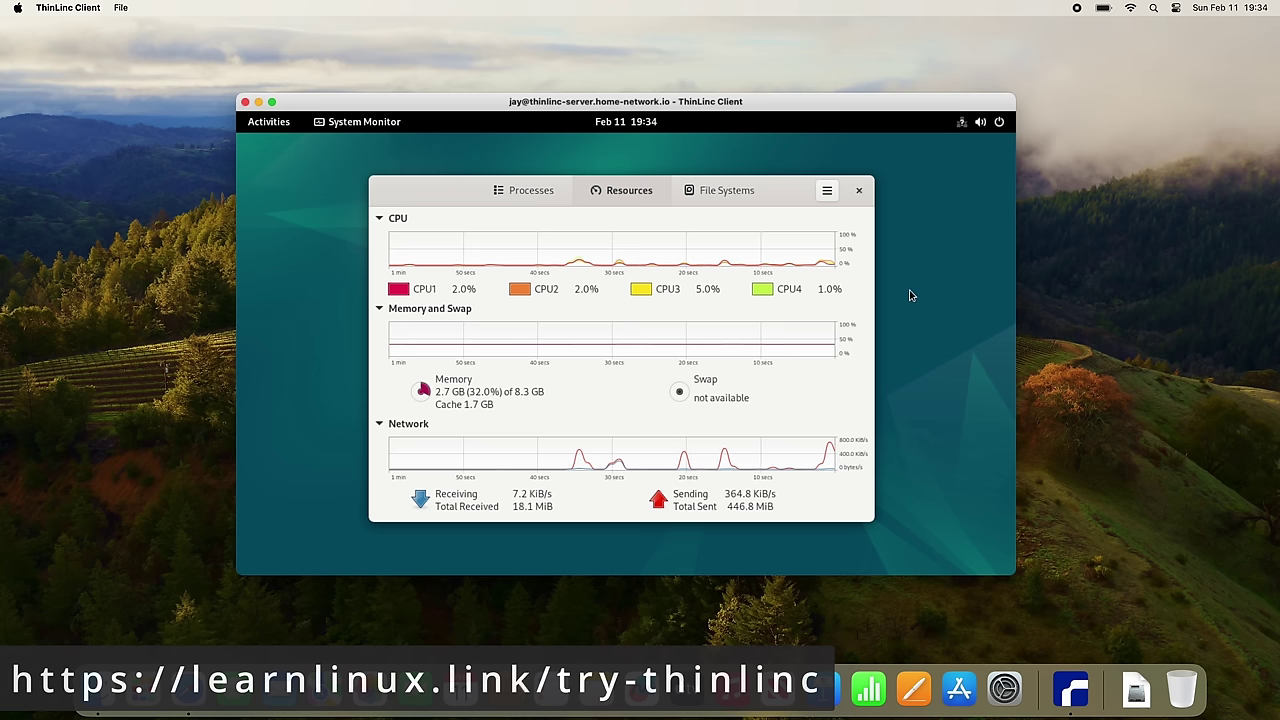
click(270, 124)
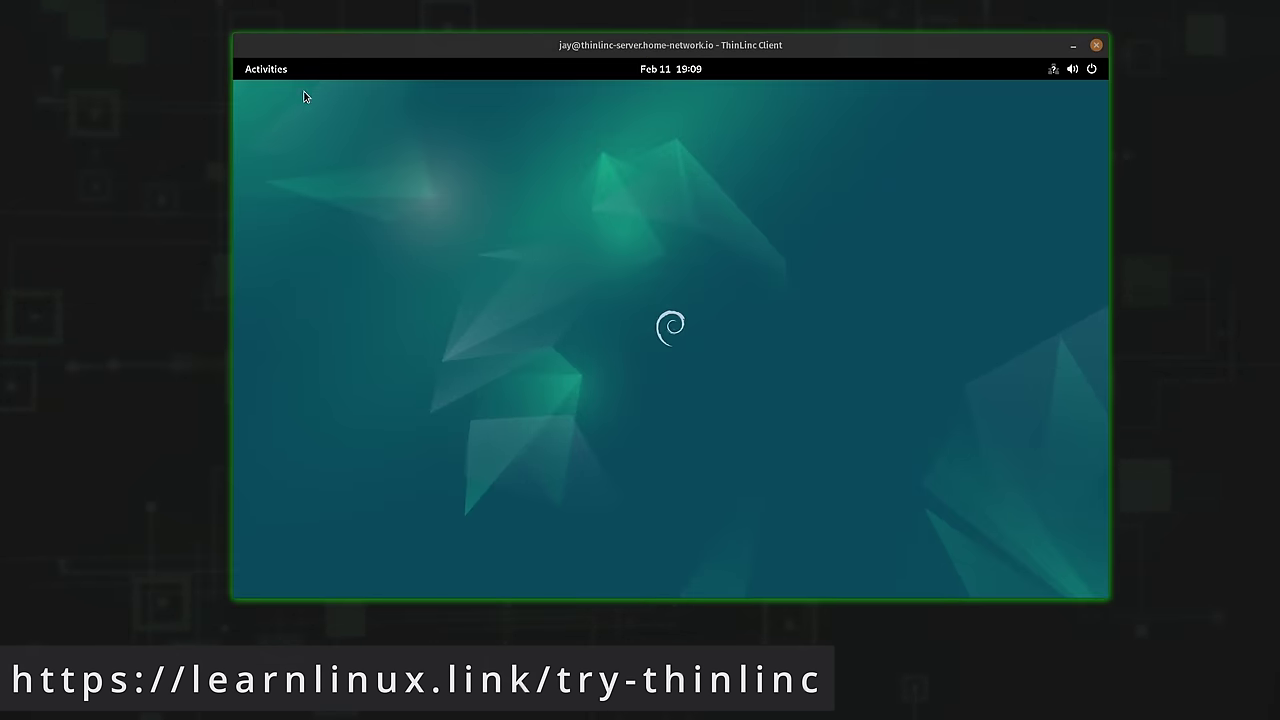
Show the full grid of installed applications from the remote Activities overview
click(280, 72)
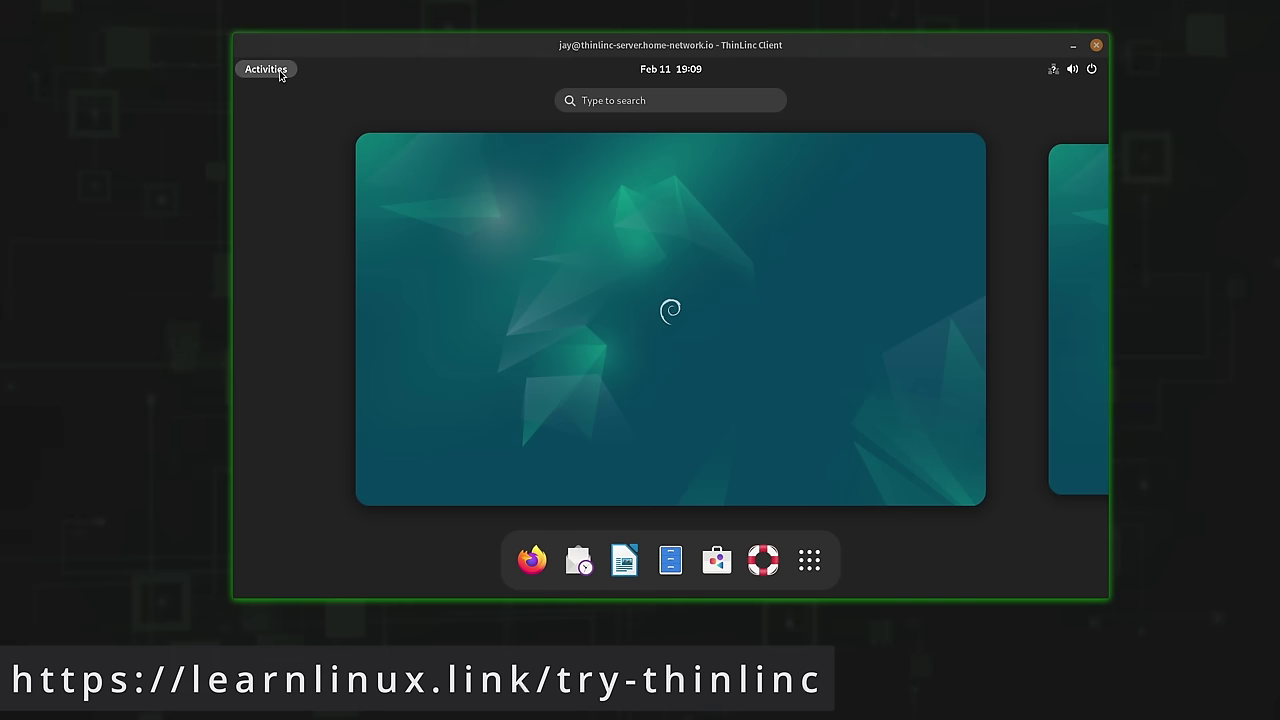
click(809, 563)
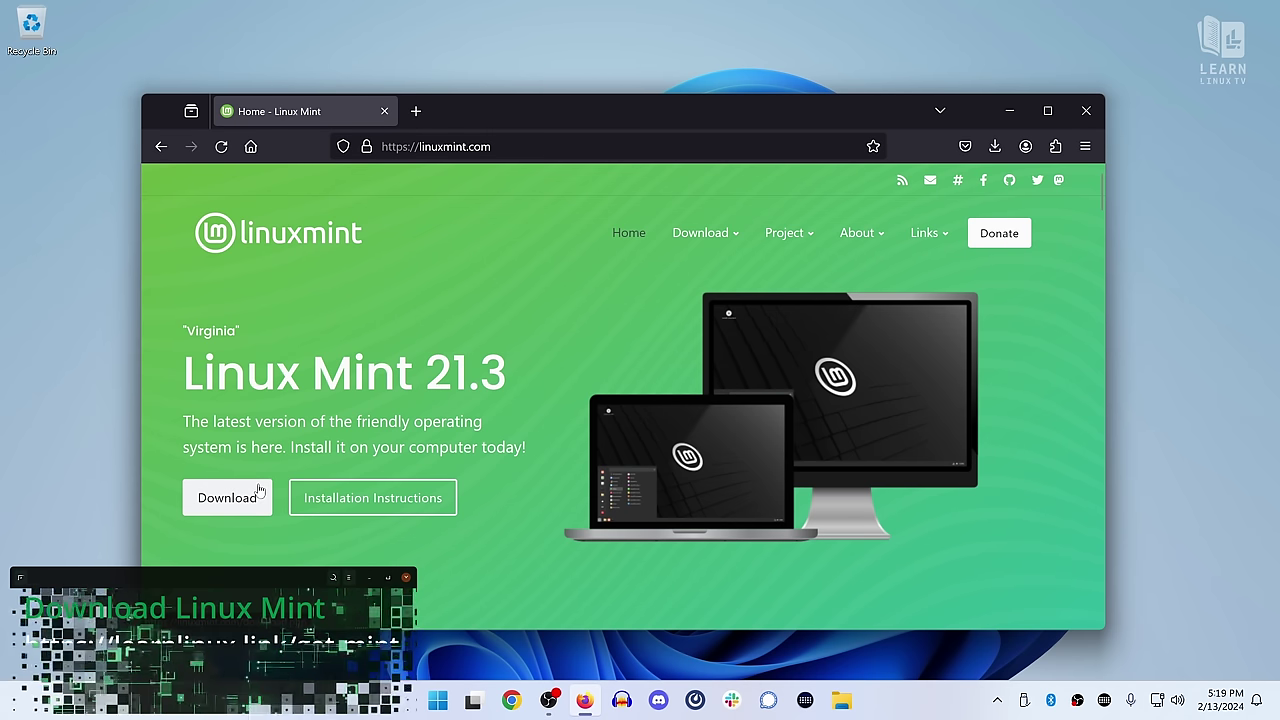
Go to the Linux Mint download page and open the Cinnamon Edition download page
click(229, 494)
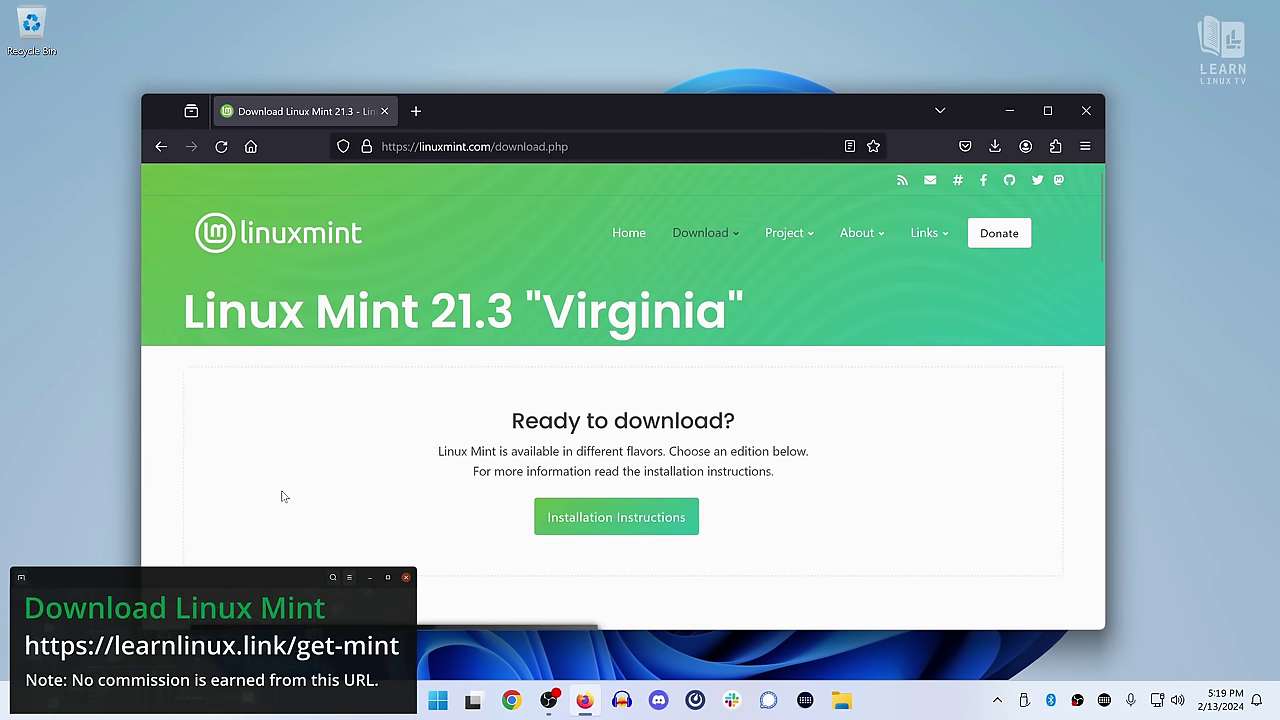
scroll(282, 496, down, 5)
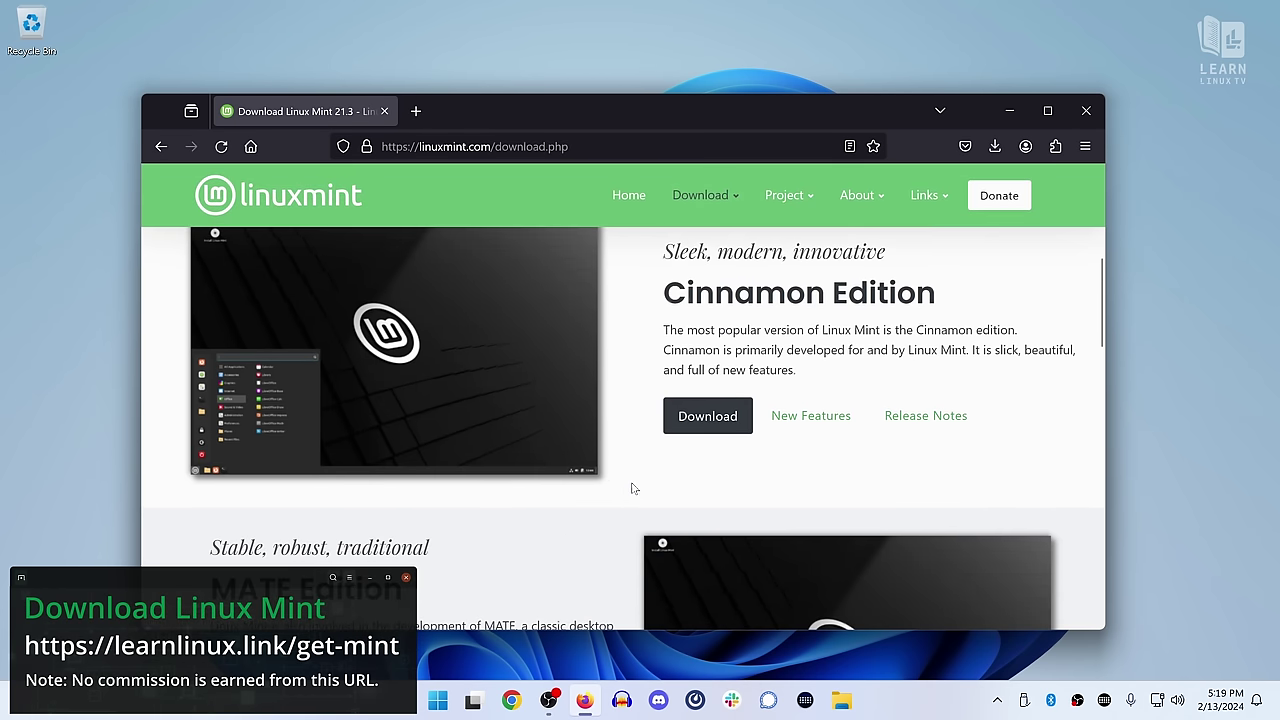
click(719, 420)
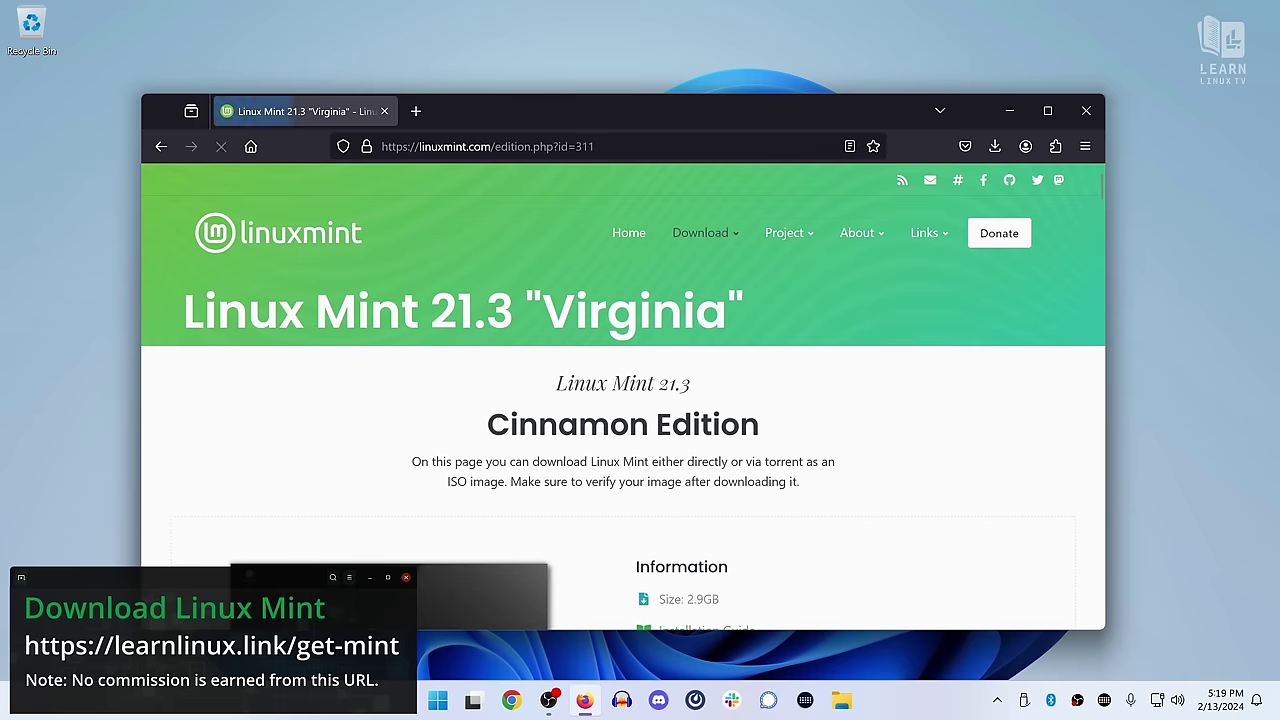
scroll(737, 435, down, 3)
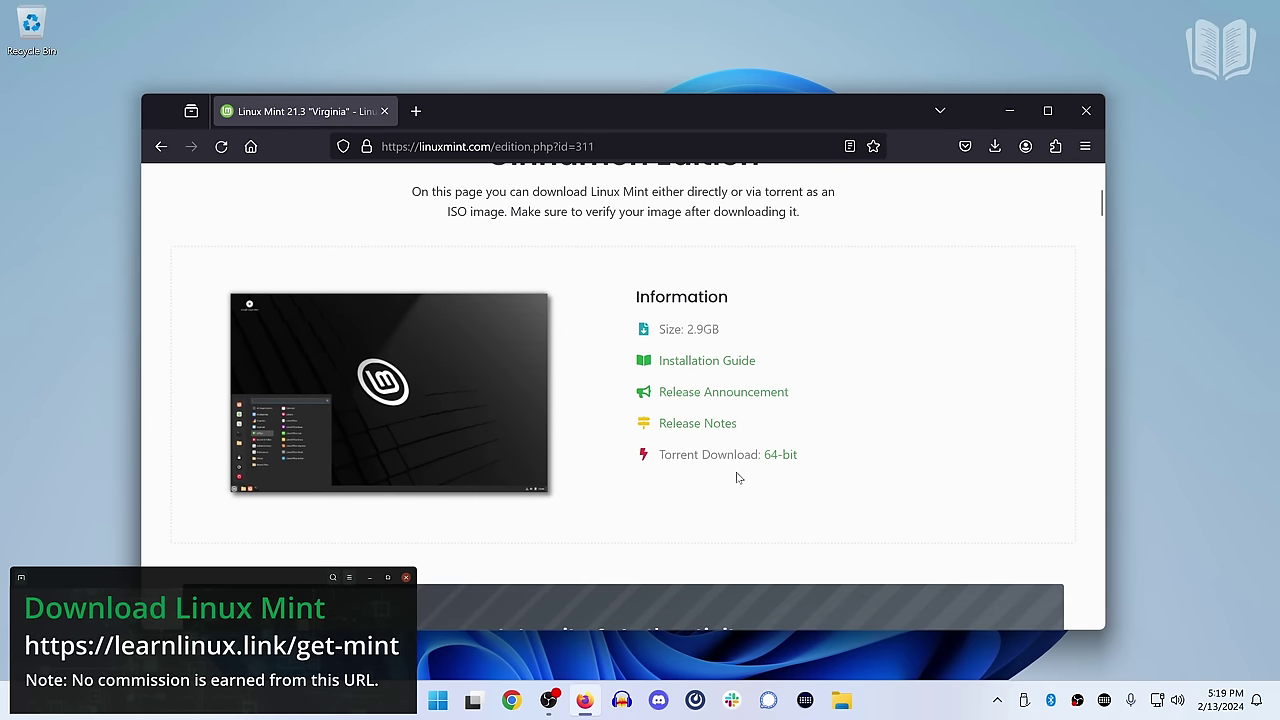
scroll(737, 478, down, 3)
scroll(737, 478, down, 7)
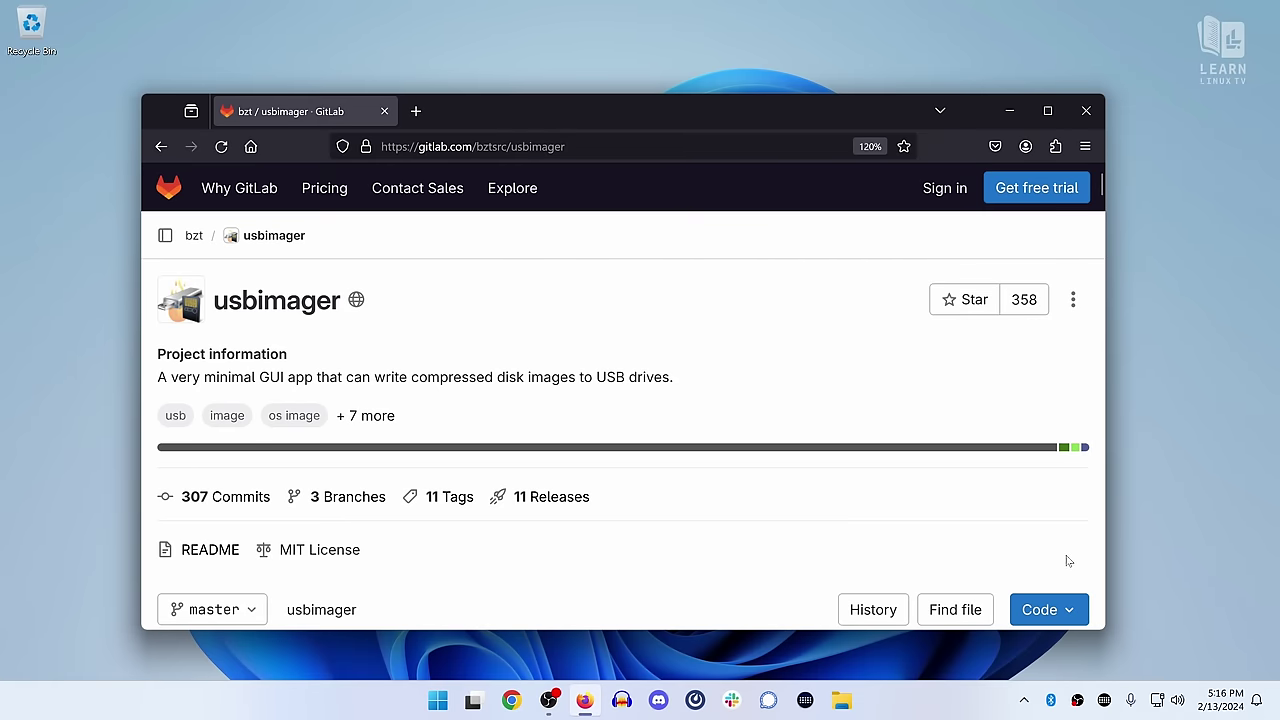
scroll(1010, 550, down, 10)
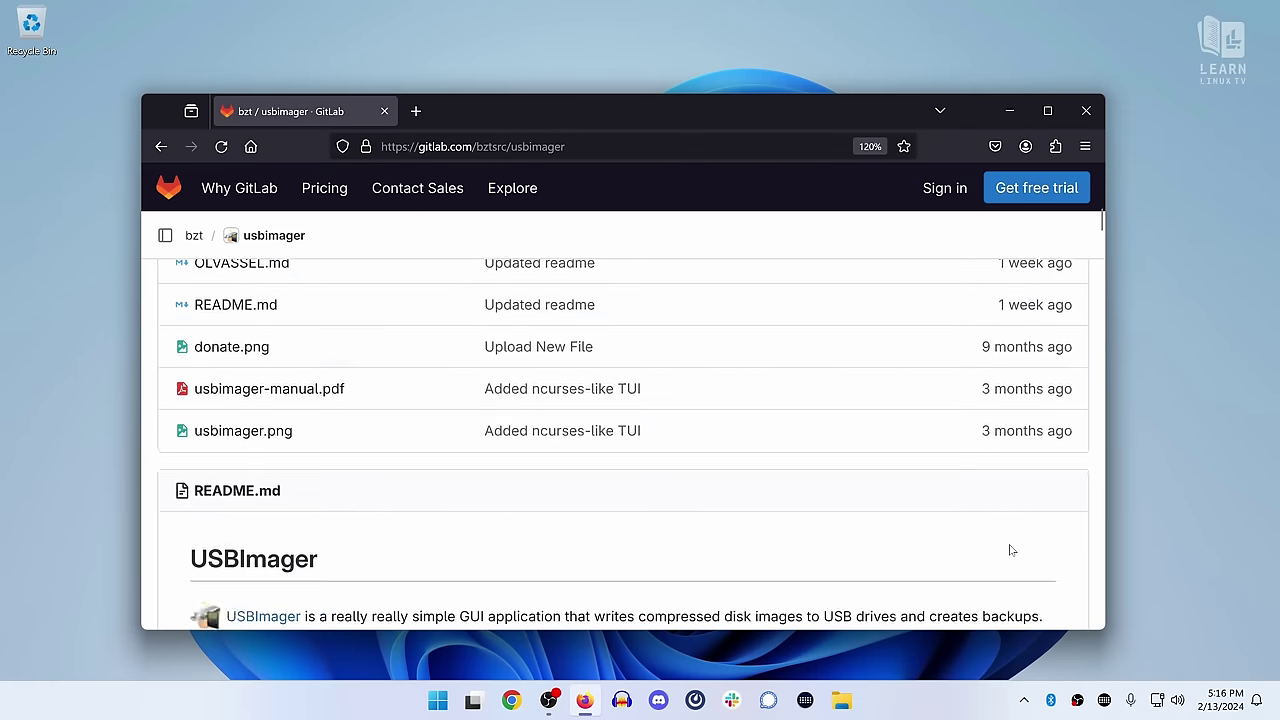
scroll(1010, 550, down, 5)
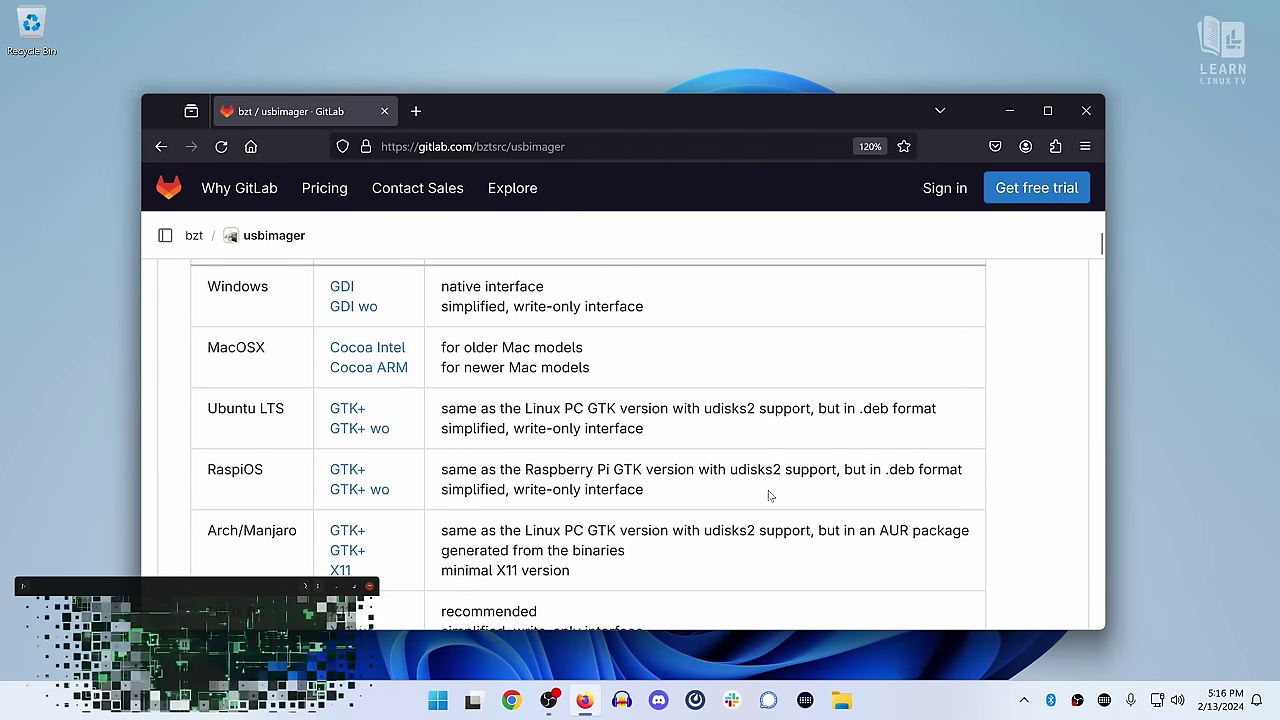
Download USBImager's Windows GDI build and load linuxmint-21.3-cinnamon-64bit.iso as the image to write
click(342, 287)
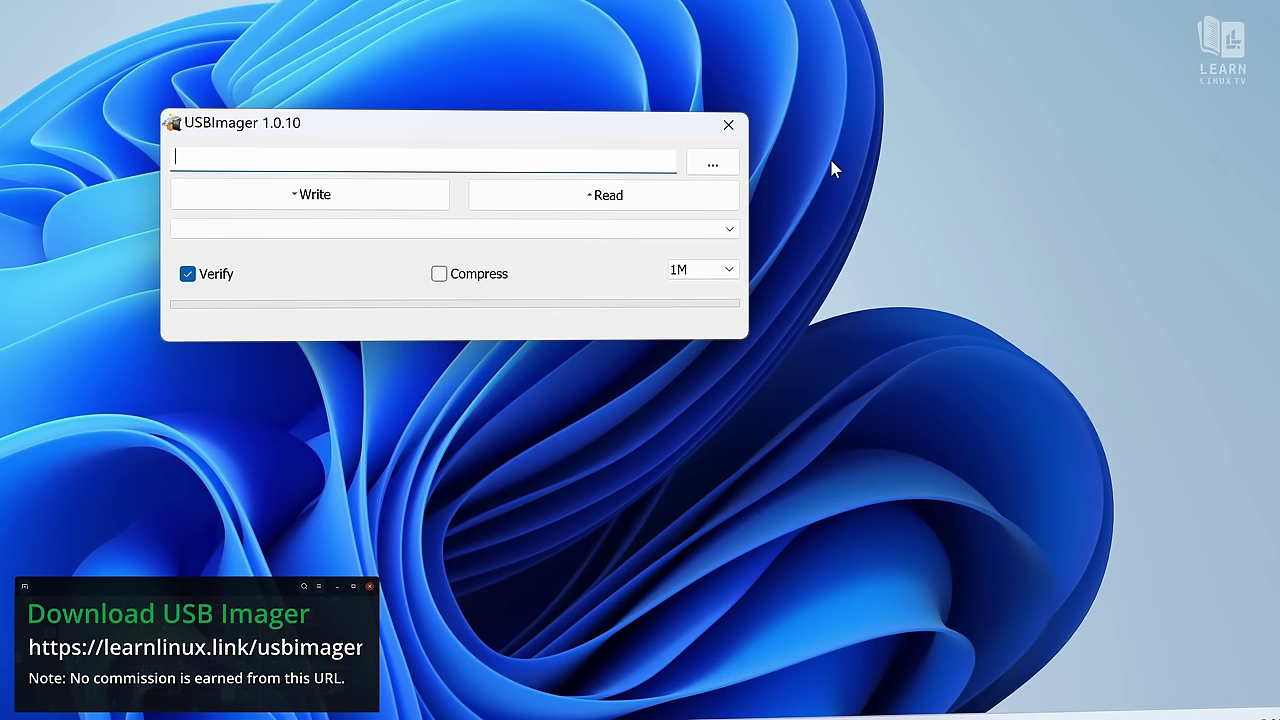
click(731, 166)
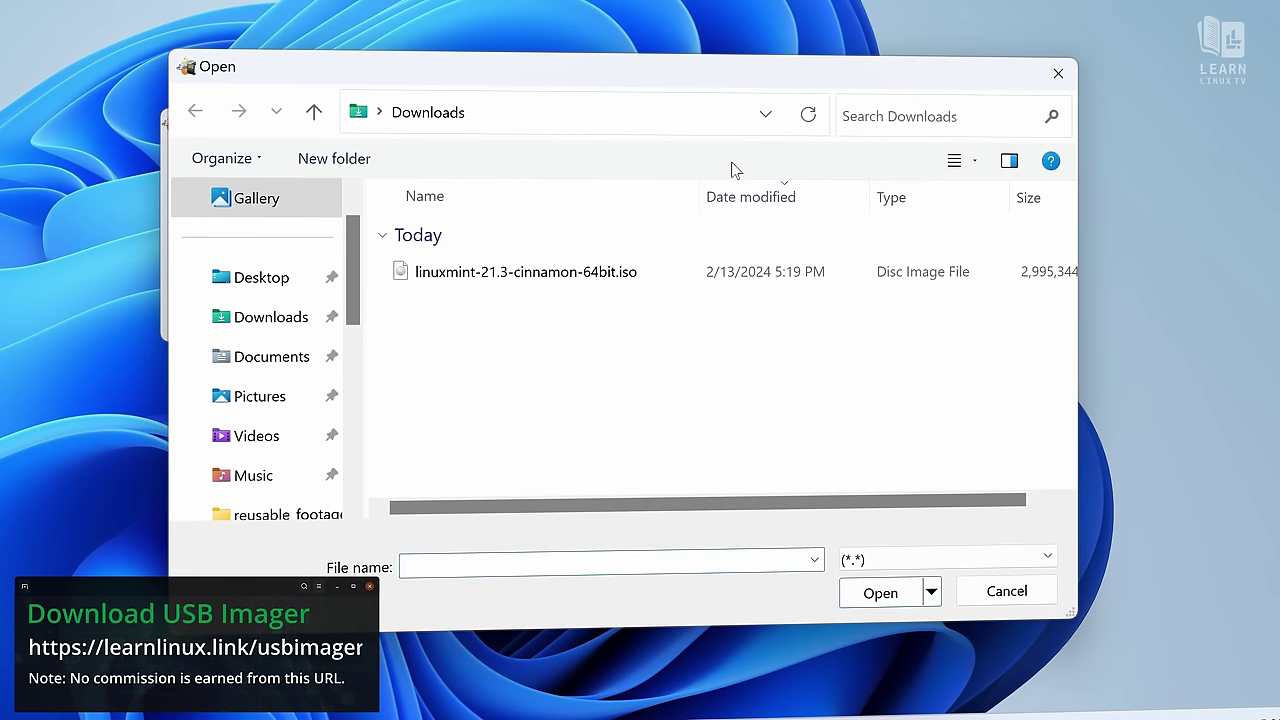
click(663, 271)
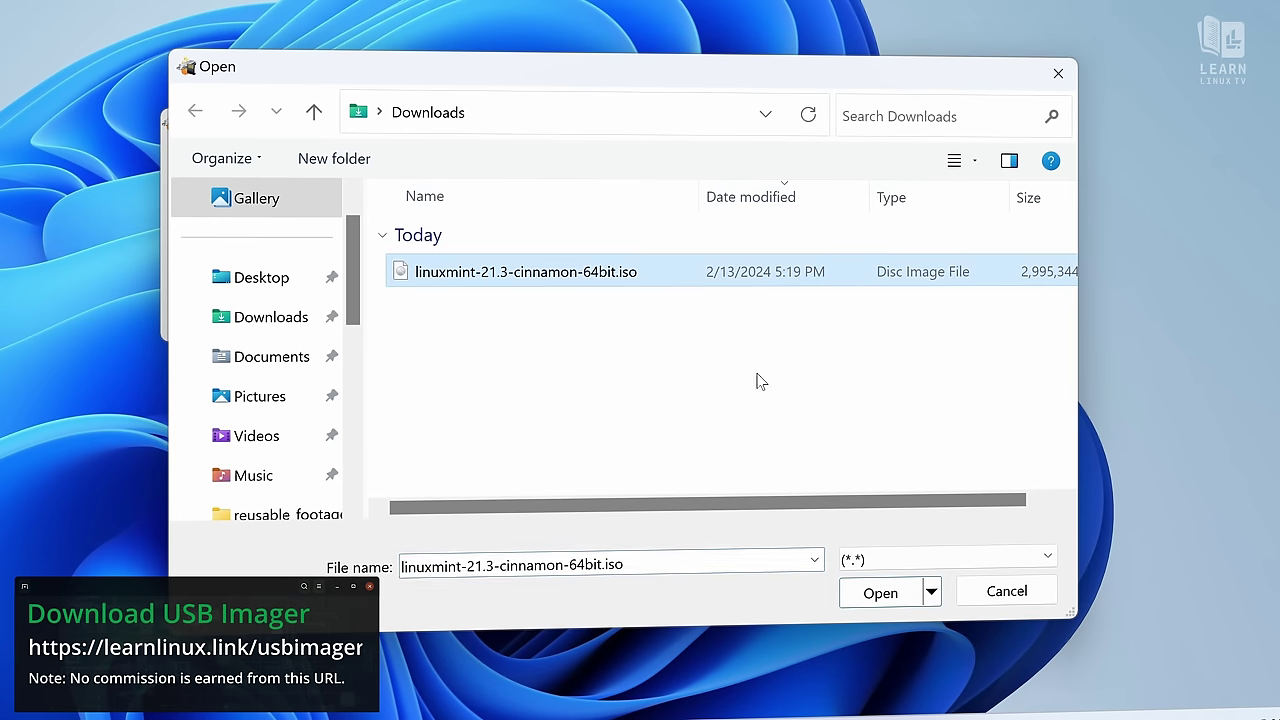
click(884, 593)
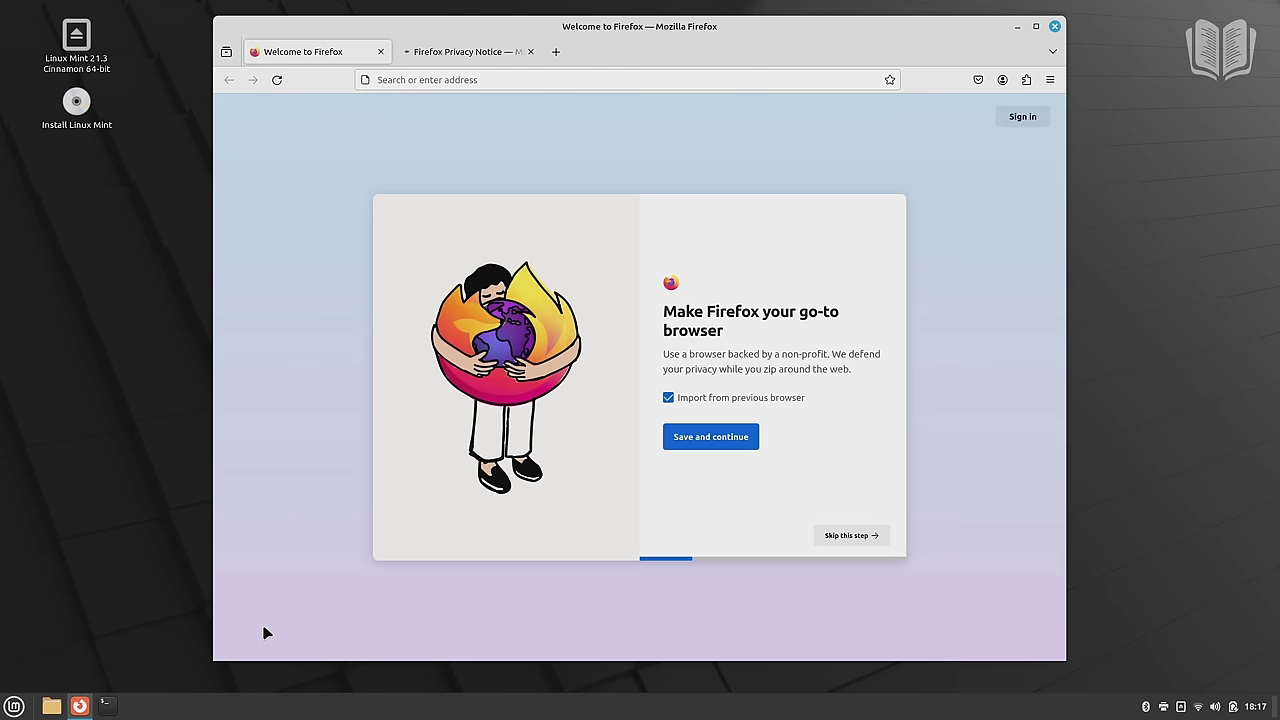
Close the Welcome to Firefox tab and connect to the Atlantis wireless network
click(380, 51)
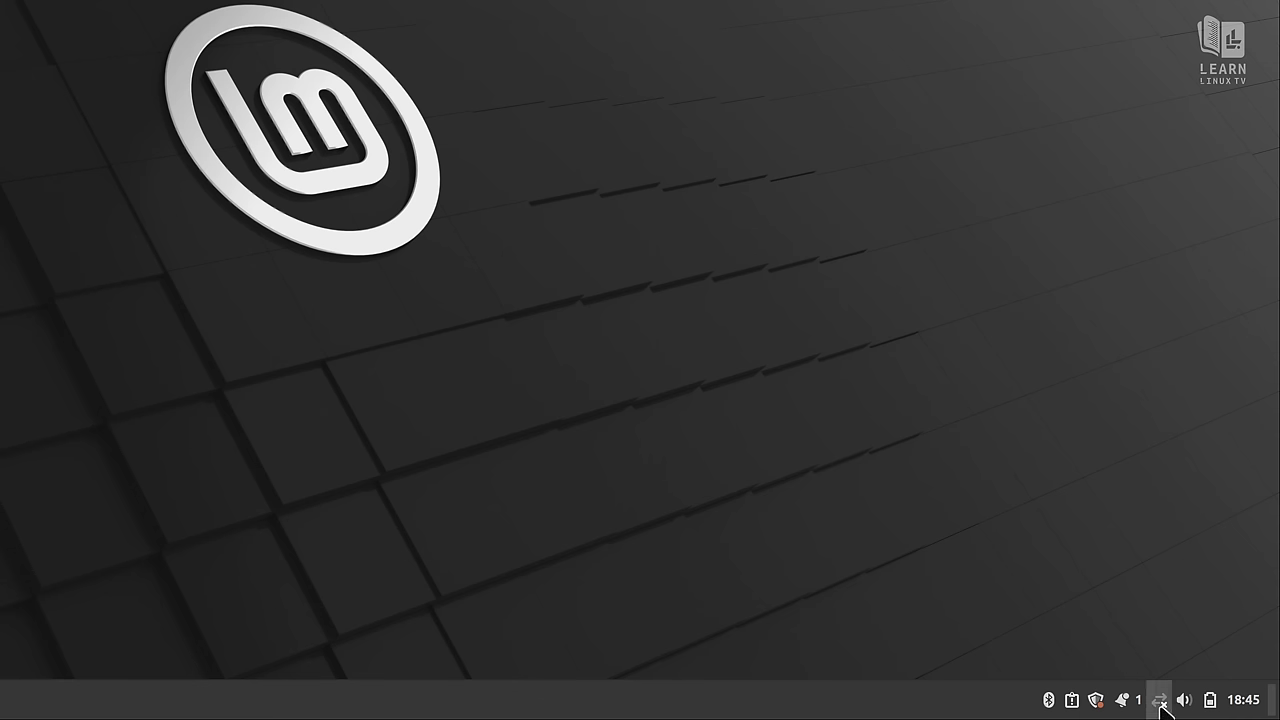
click(1160, 703)
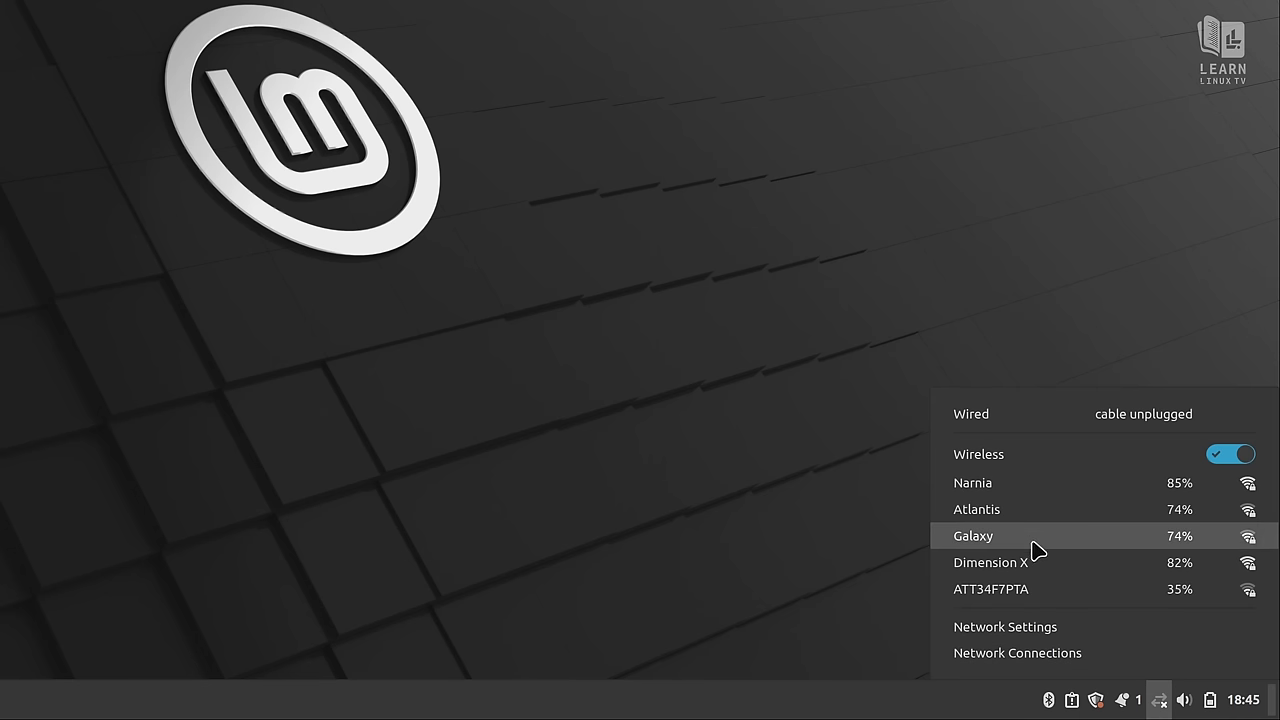
click(1022, 518)
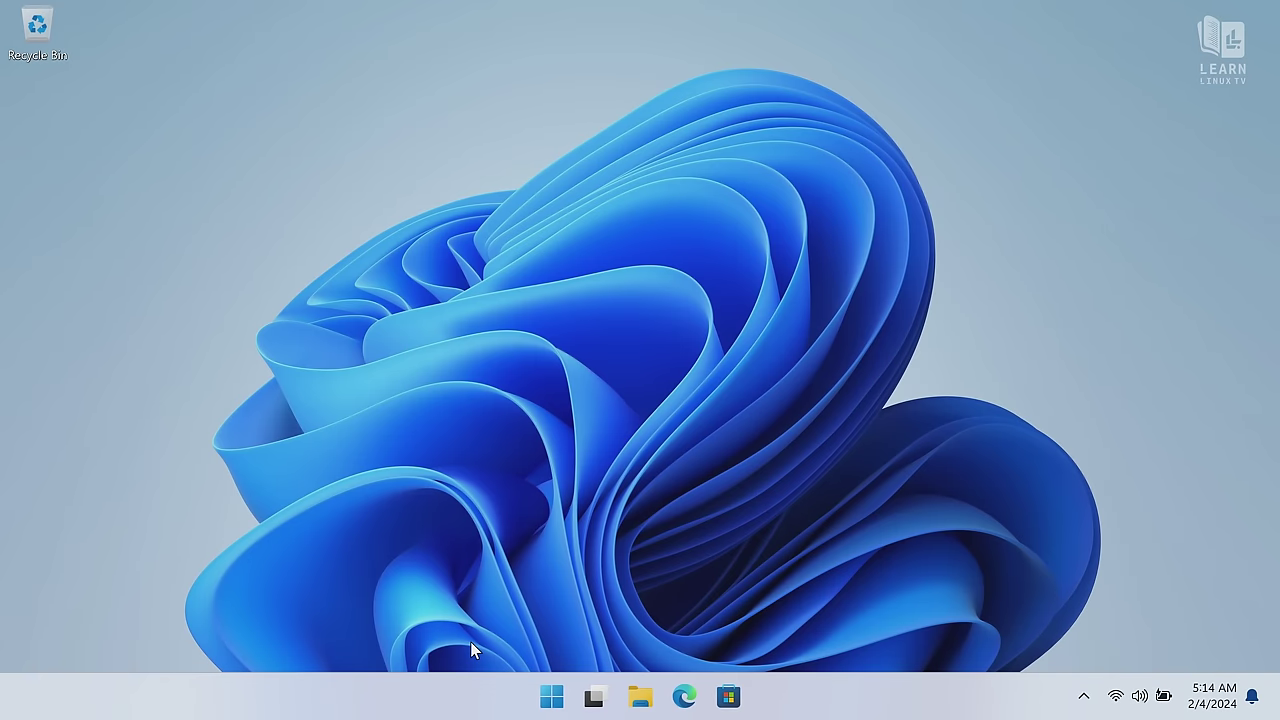
Bring up the Windows power options from the Start menu to shut down the PC
click(558, 706)
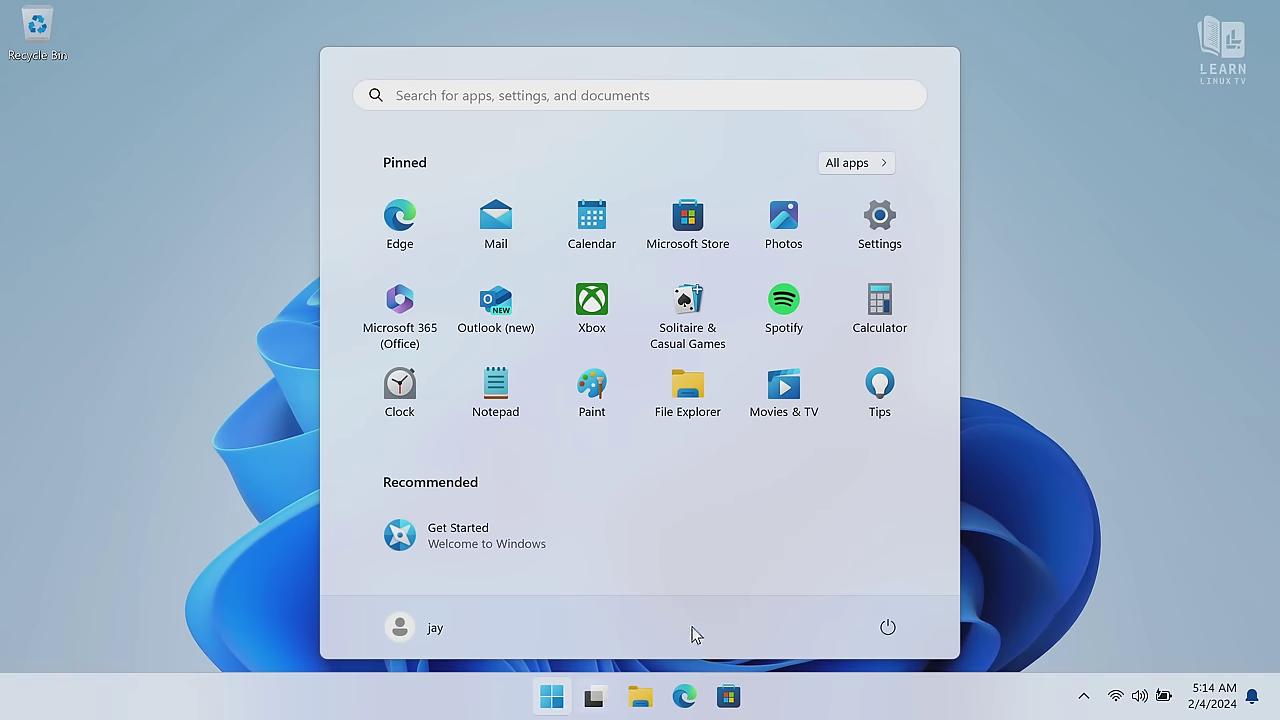
click(900, 638)
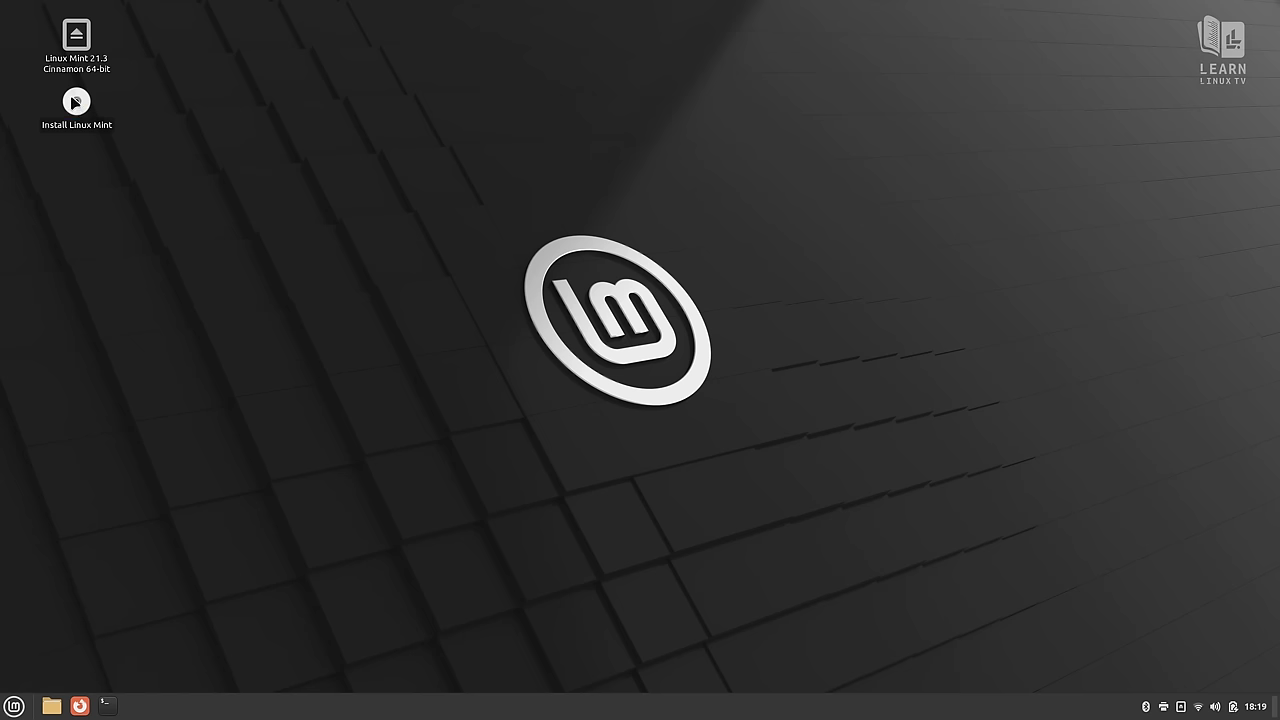
Launch the Linux Mint installer, accept English, and type 'Test' to try the keyboard layout
double_click(75, 101)
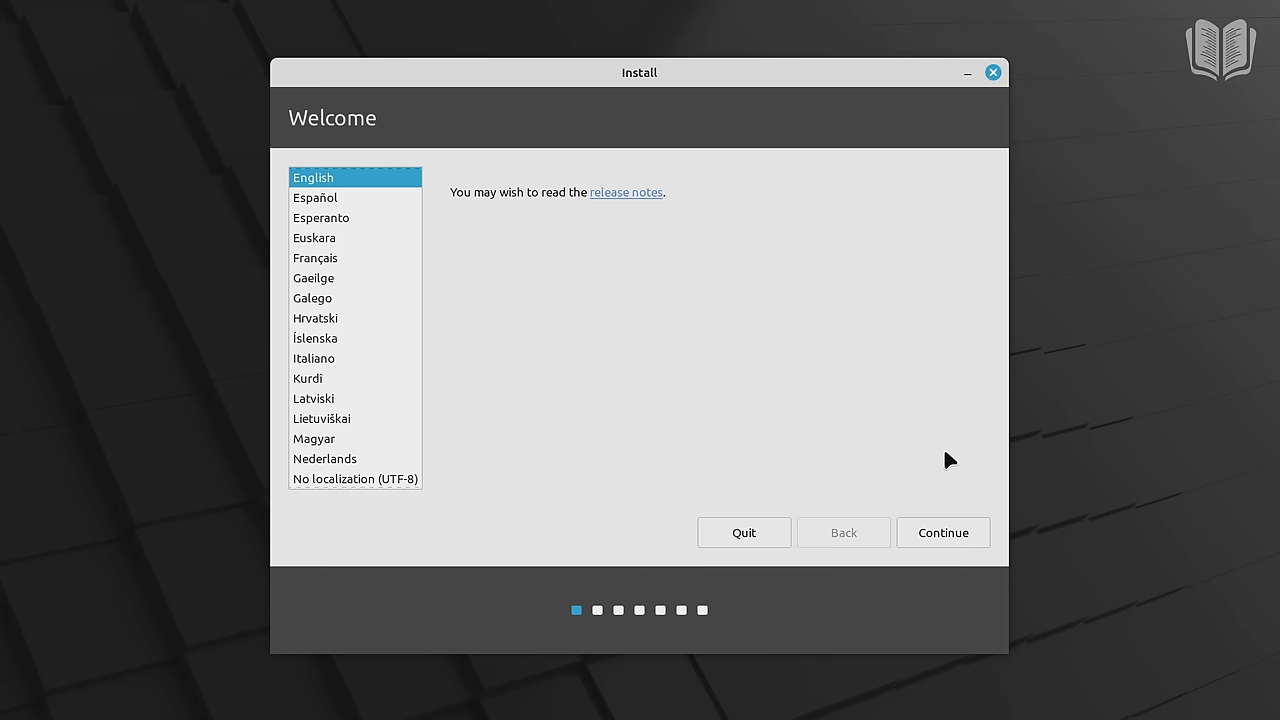
click(953, 531)
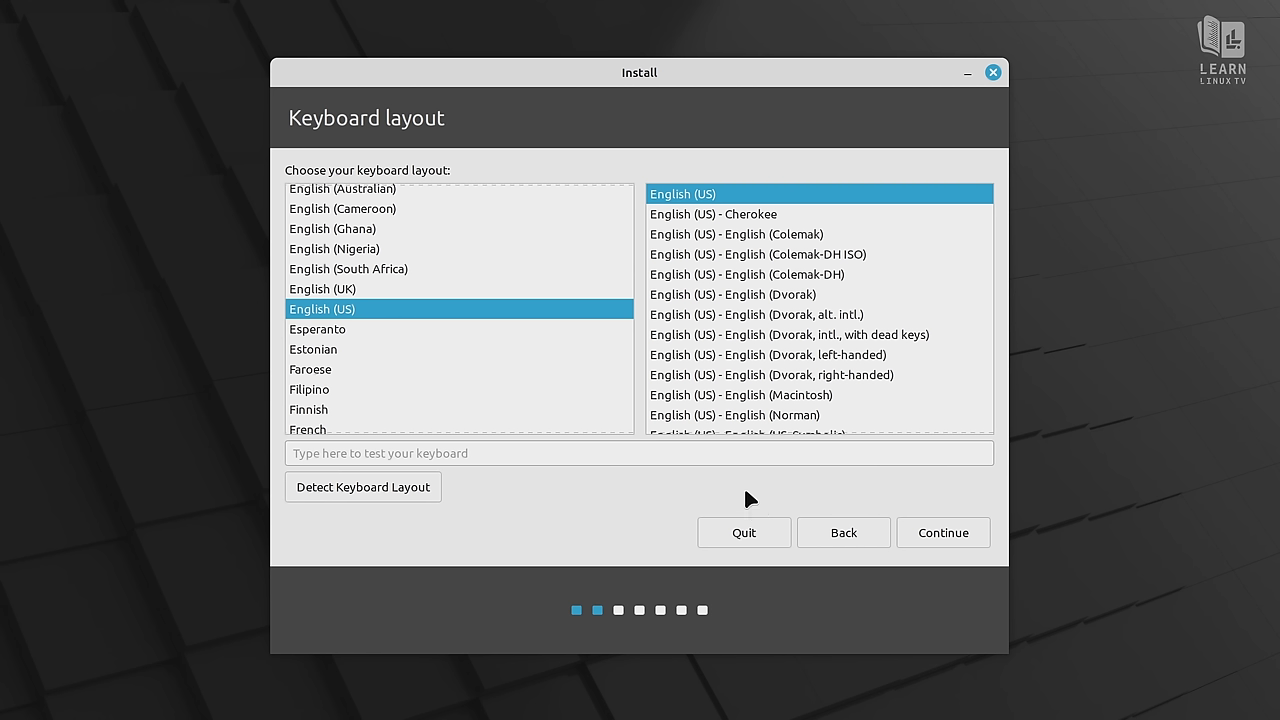
click(738, 449)
text(Test)
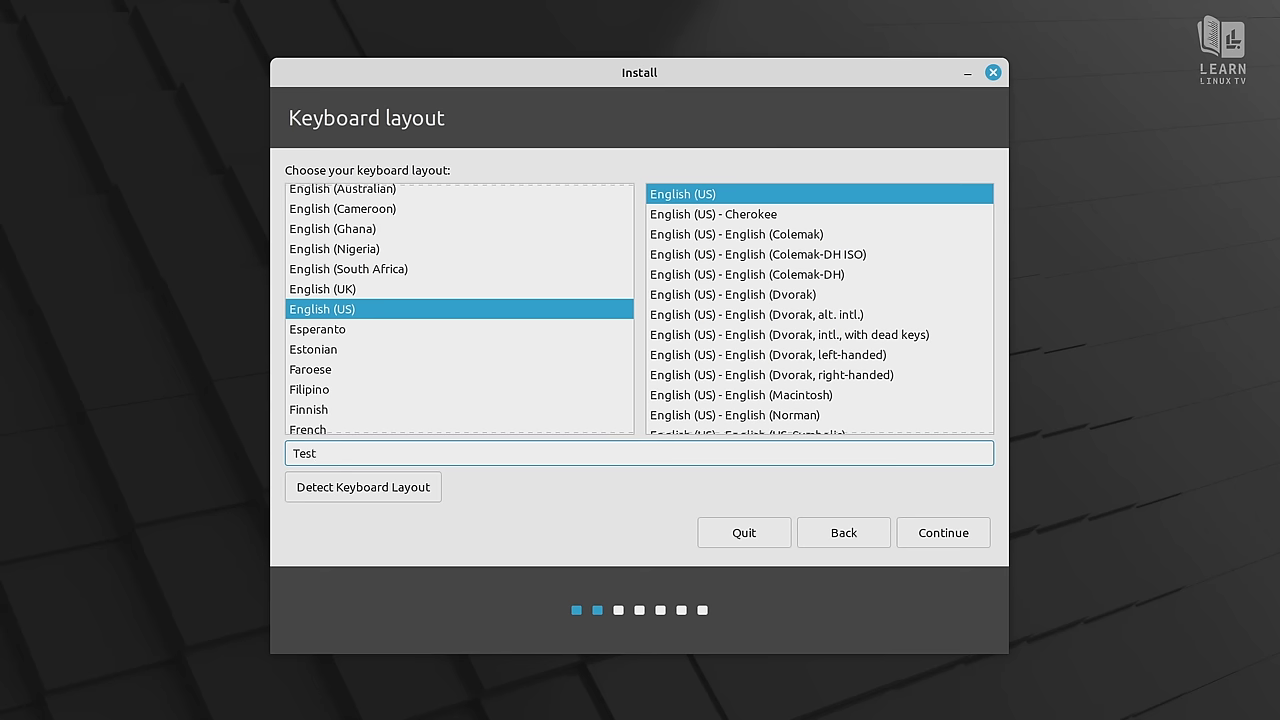
Confirm the English (US) keyboard layout, opt in to multimedia codecs, and continue
click(955, 538)
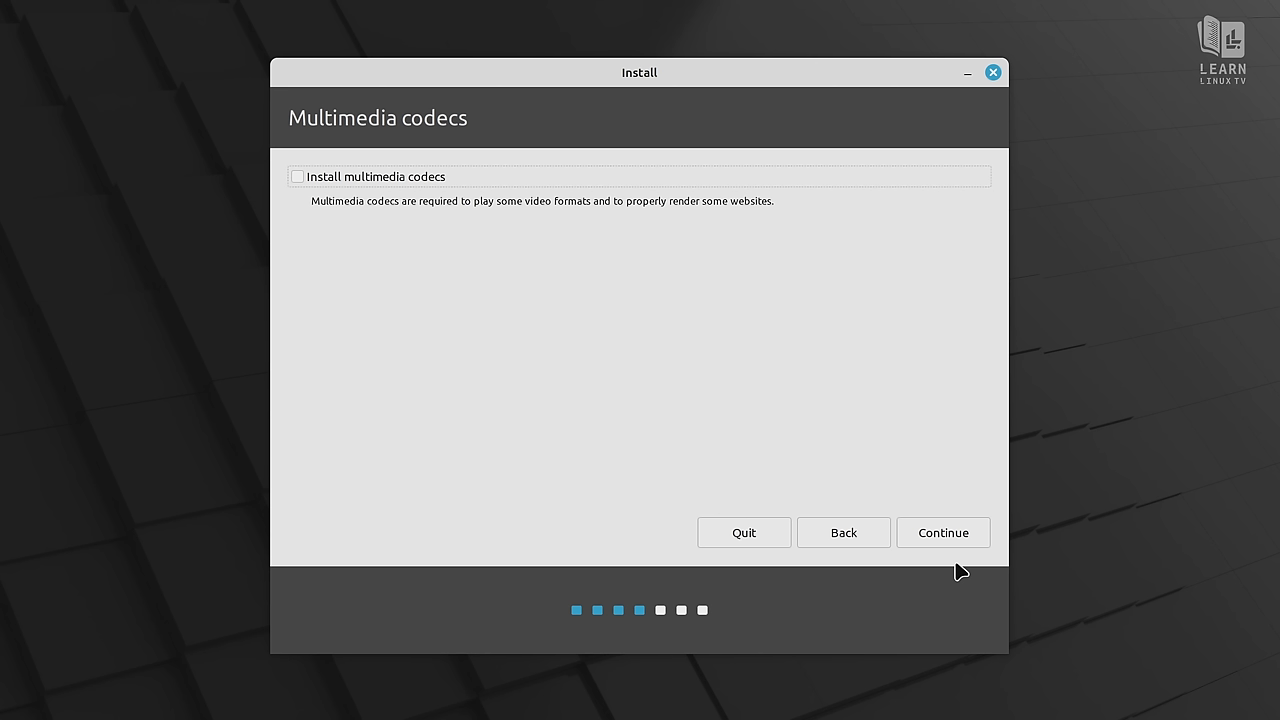
click(297, 177)
click(941, 531)
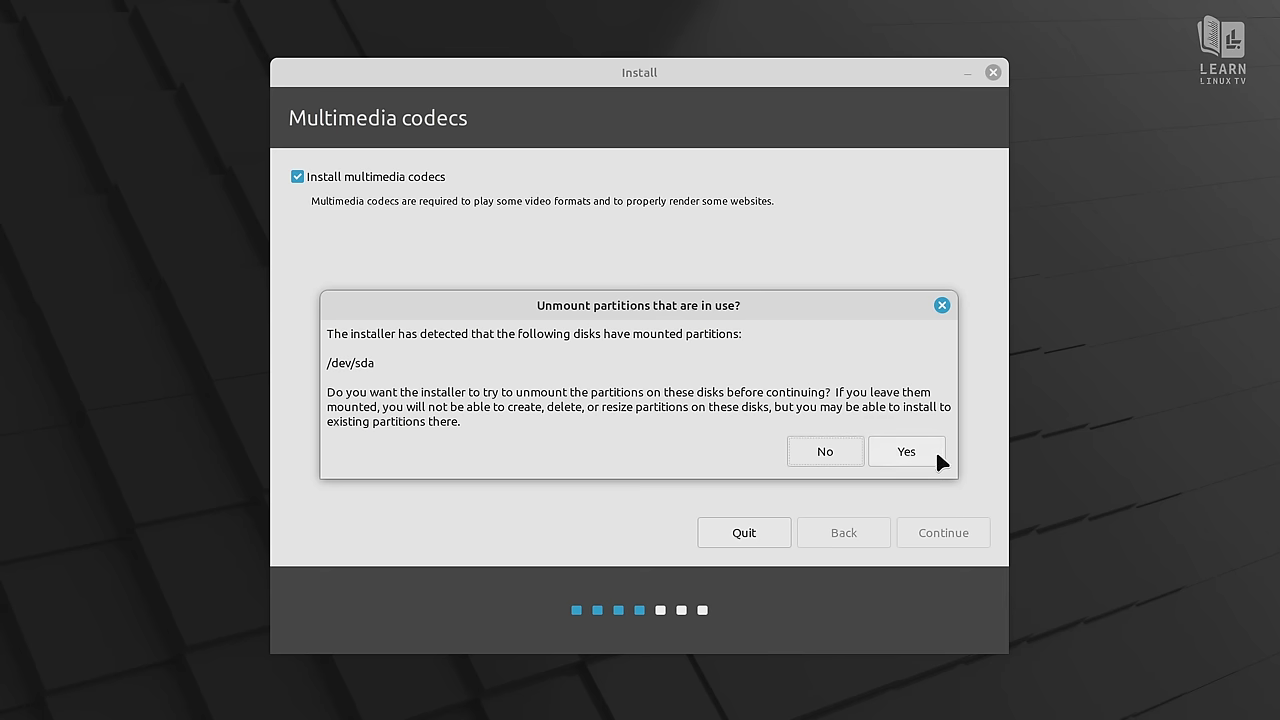
Allow the installer to unmount the in-use partitions on /dev/sda
click(914, 458)
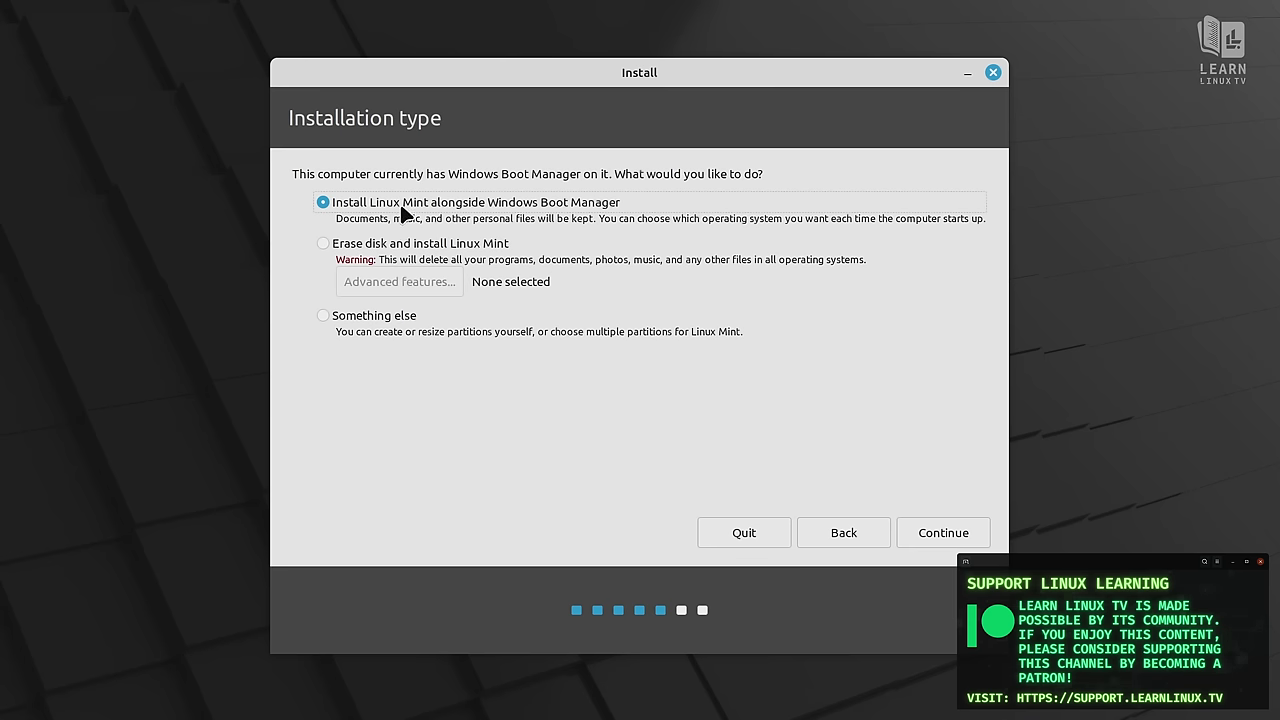
Choose to install alongside Windows Boot Manager on the NVMe drive /dev/nvme0n1
click(958, 534)
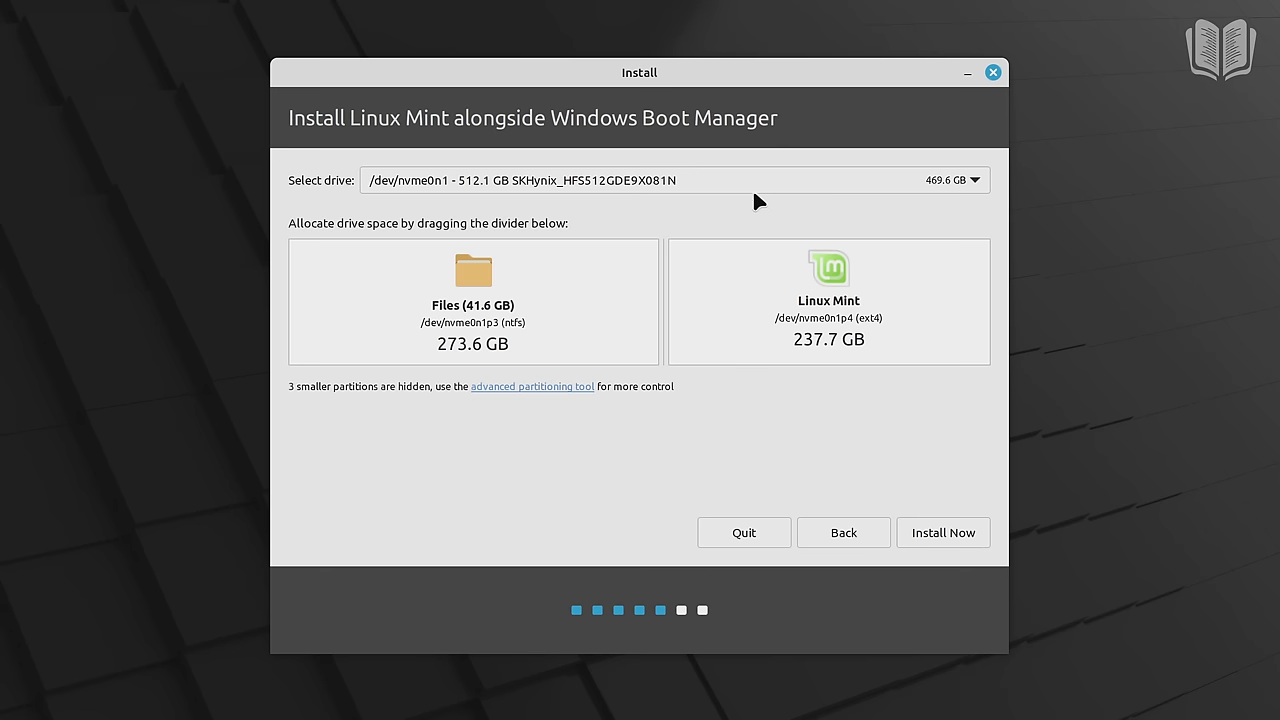
click(752, 182)
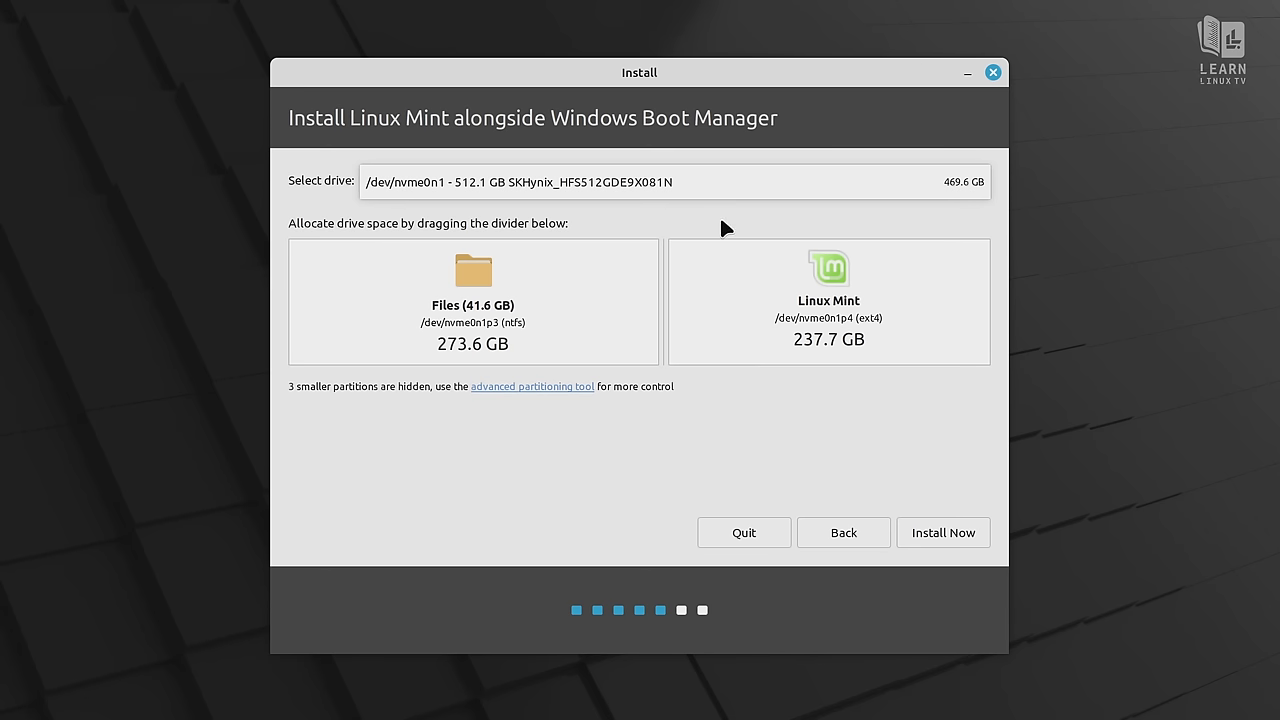
click(719, 214)
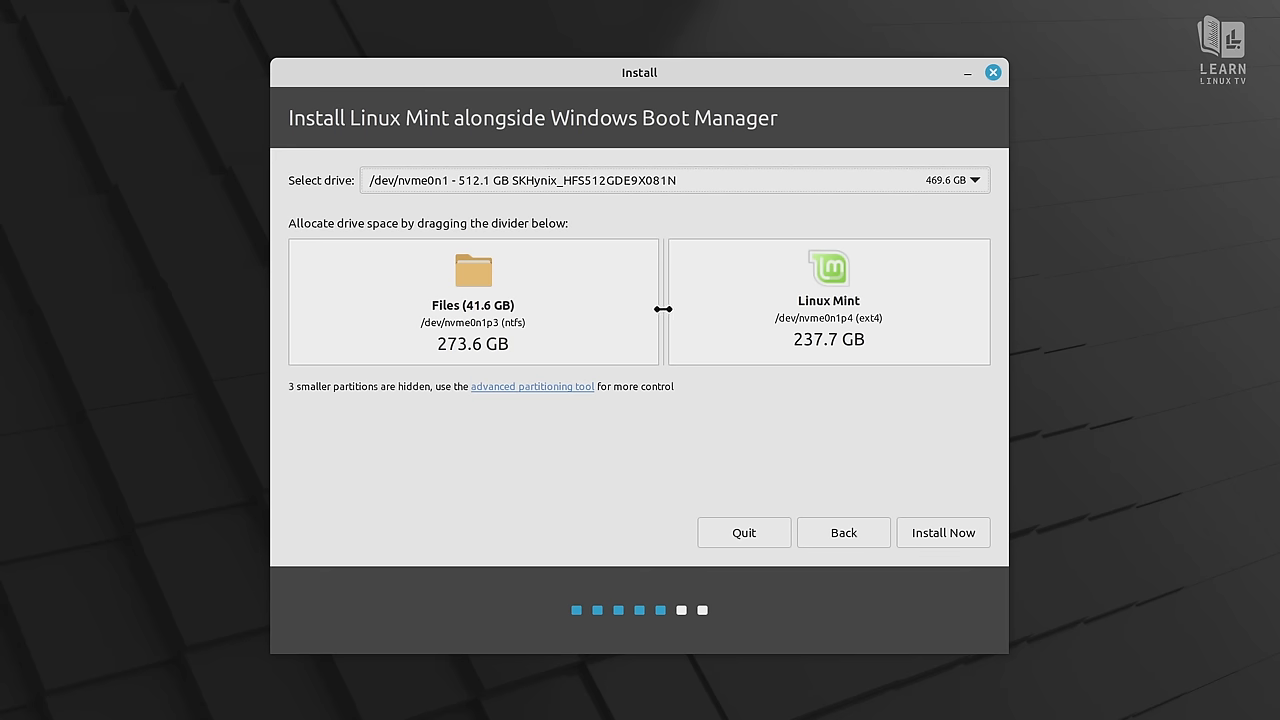
Resize the split so Windows Files keeps 270.9 GB and Linux Mint gets 240.4 GB
mouse_move(663, 309)
mouse_down()
mouse_move(617, 309)
mouse_move(688, 323)
mouse_move(603, 323)
mouse_move(689, 337)
mouse_move(676, 330)
mouse_up()
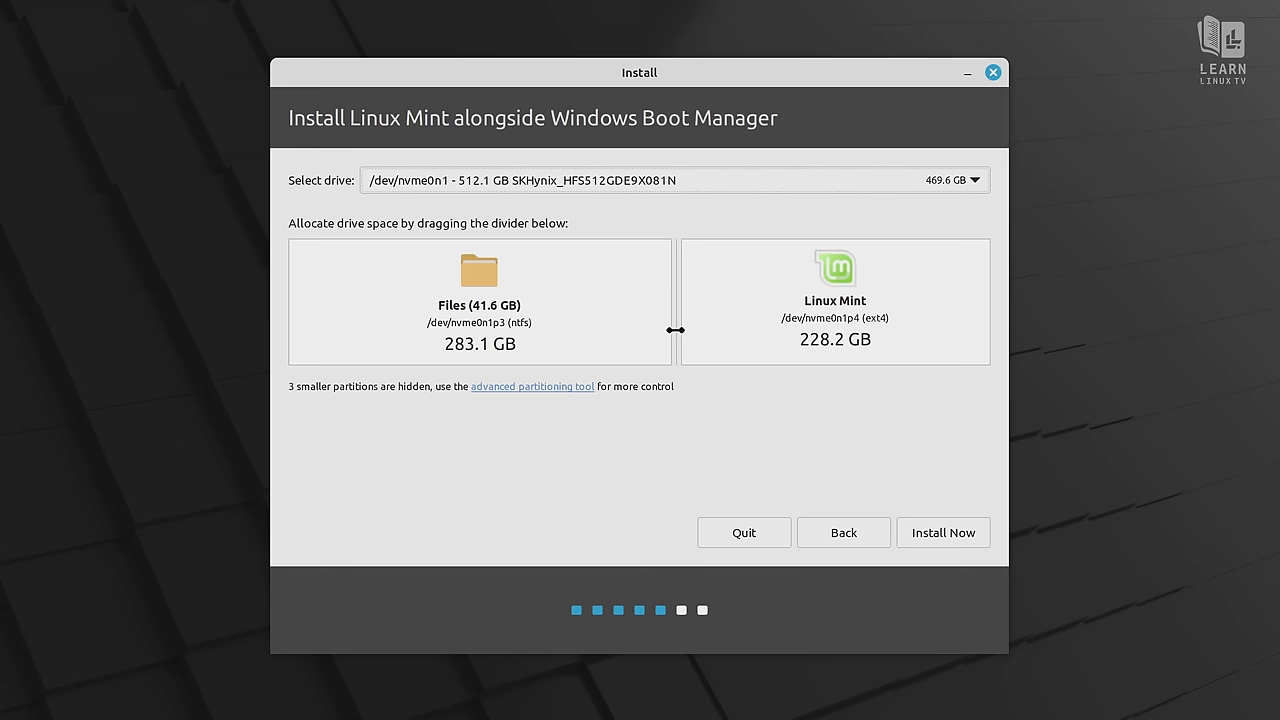
drag(676, 329, 467, 366)
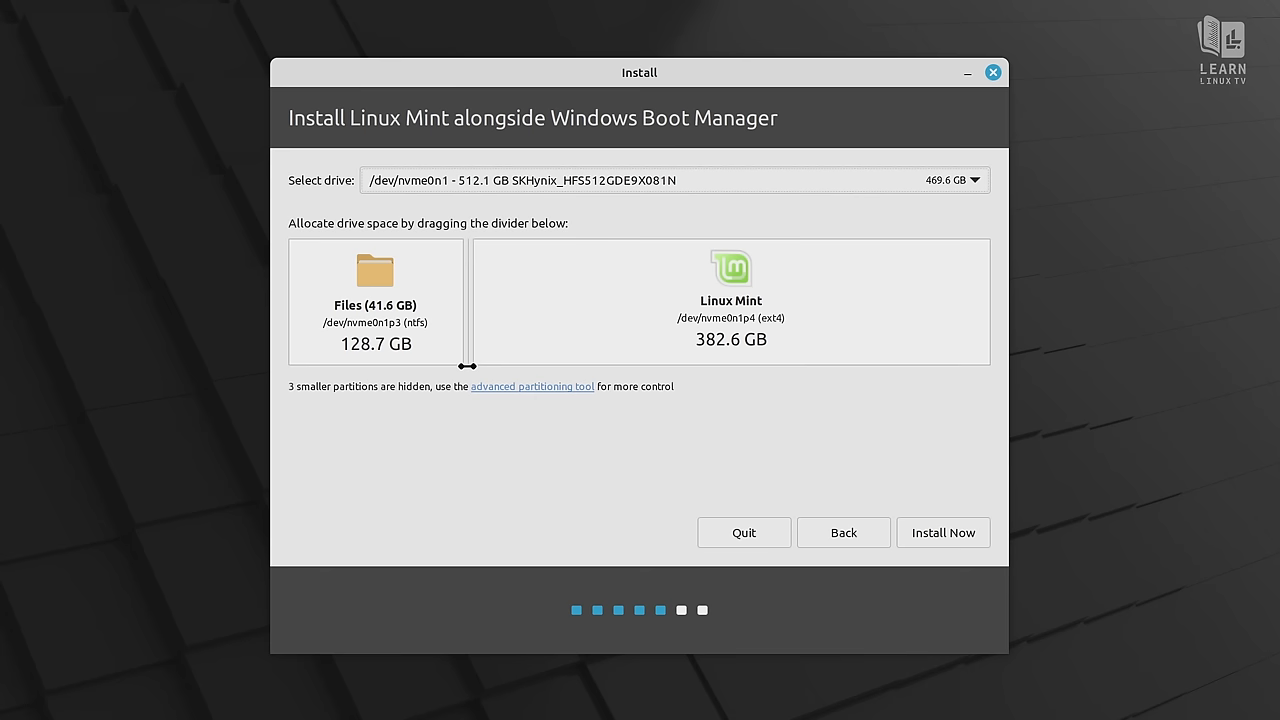
drag(467, 366, 661, 363)
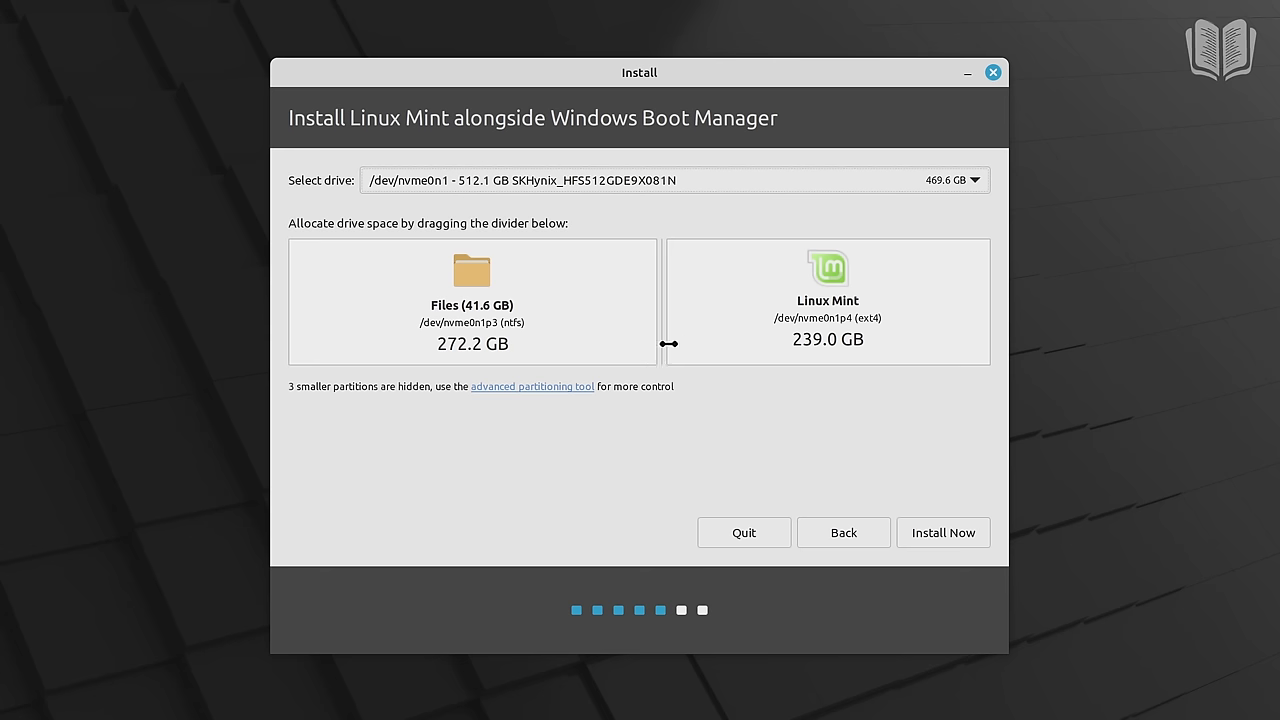
mouse_move(664, 285)
mouse_down()
mouse_move(652, 285)
mouse_move(665, 287)
mouse_up()
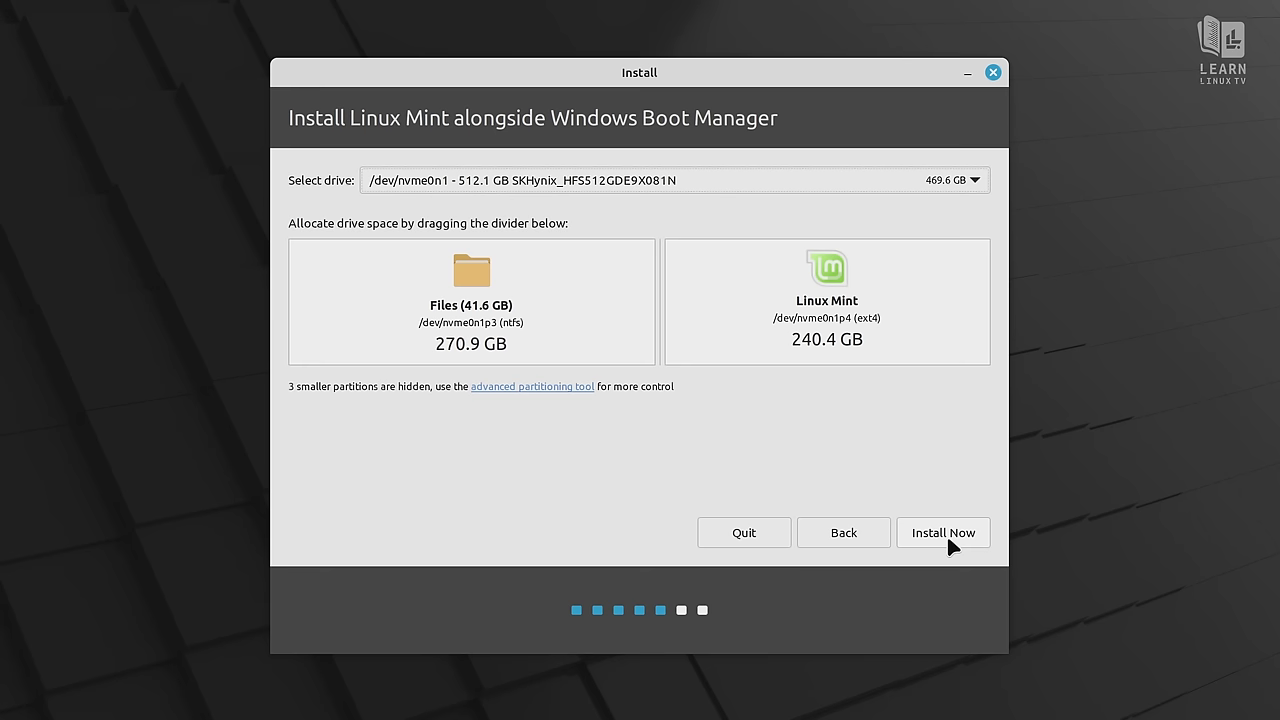
Start the install and confirm writing the resize and new ext4 partition changes to disk
click(946, 533)
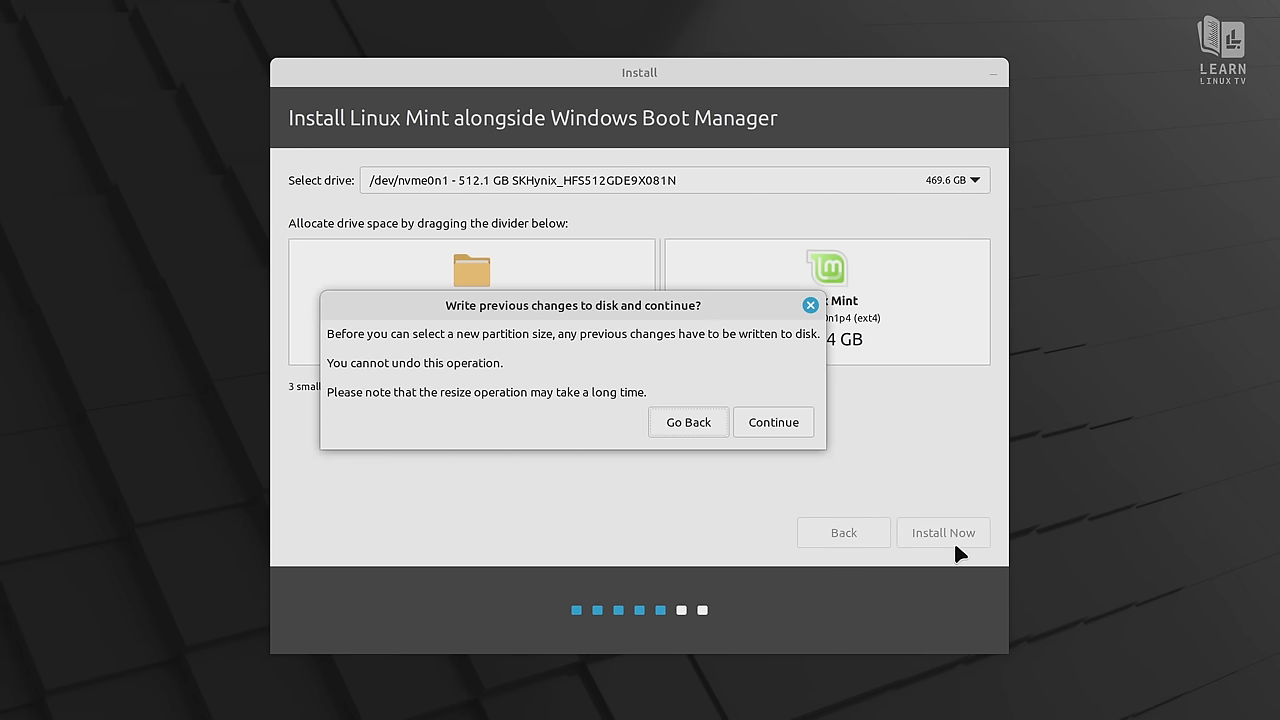
click(779, 426)
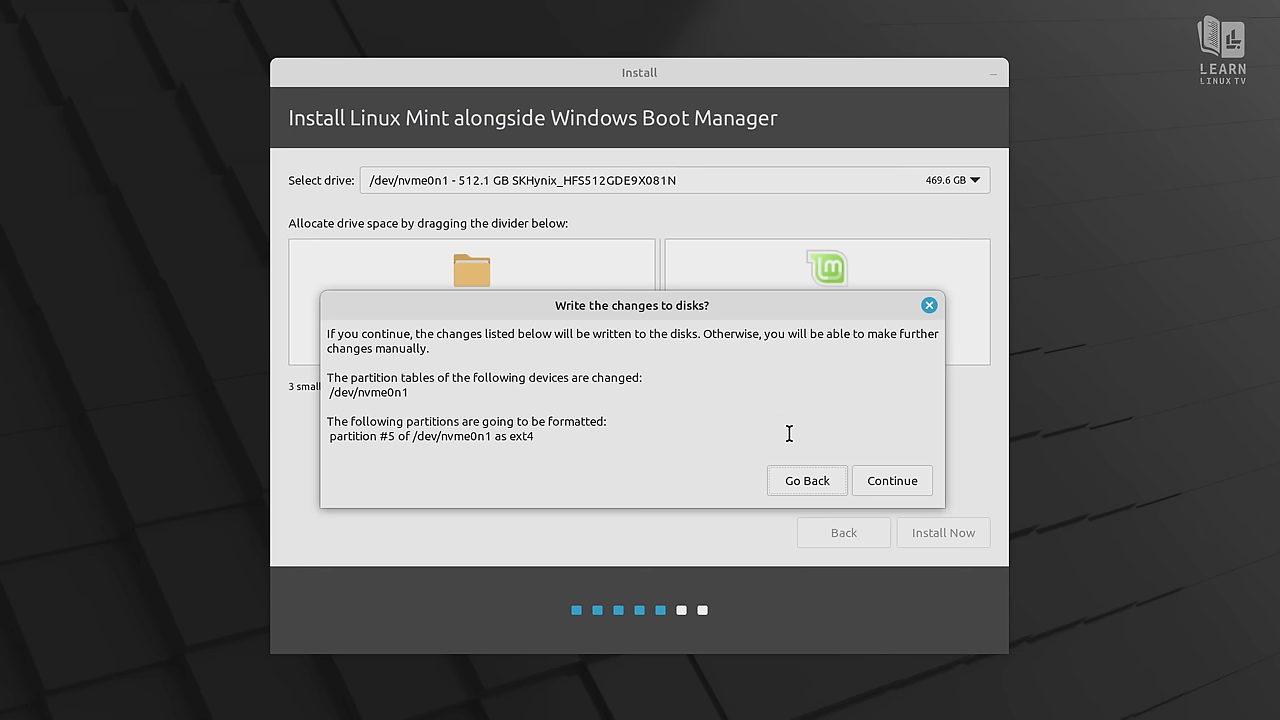
click(884, 488)
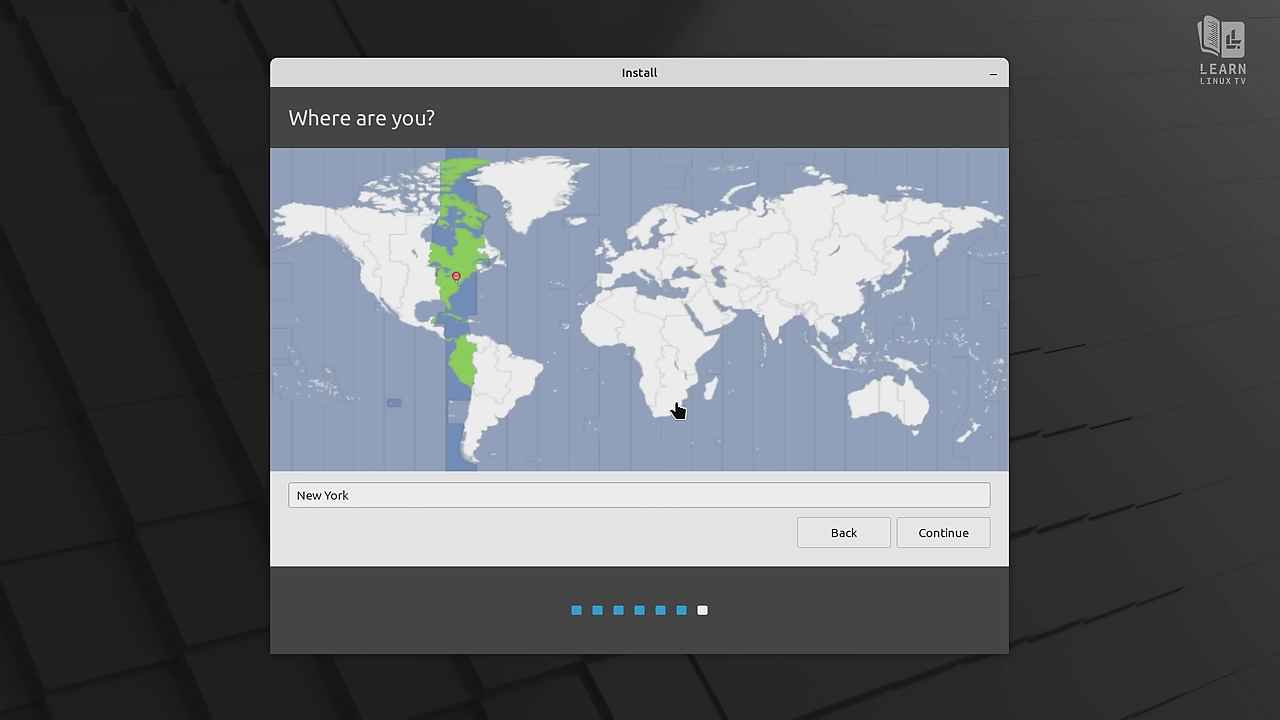
Pick Detroit on the time zone map and accept it as the location
click(445, 279)
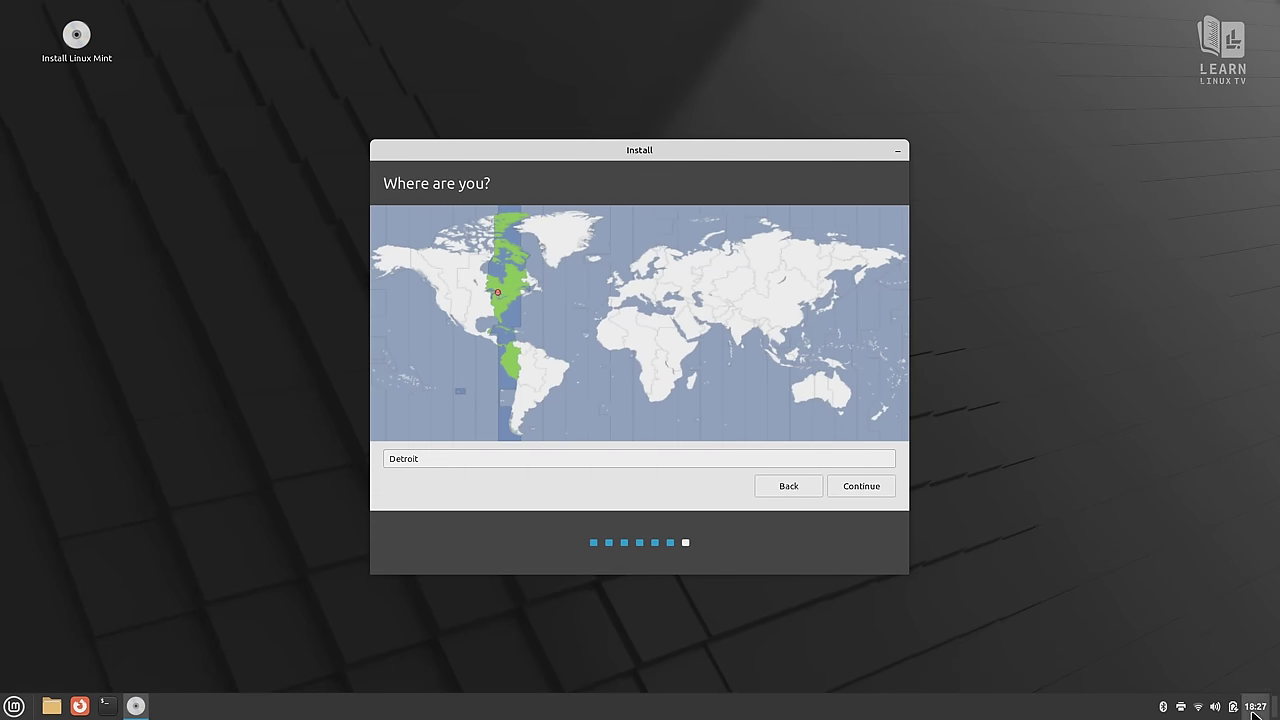
mouse_move(1248, 712)
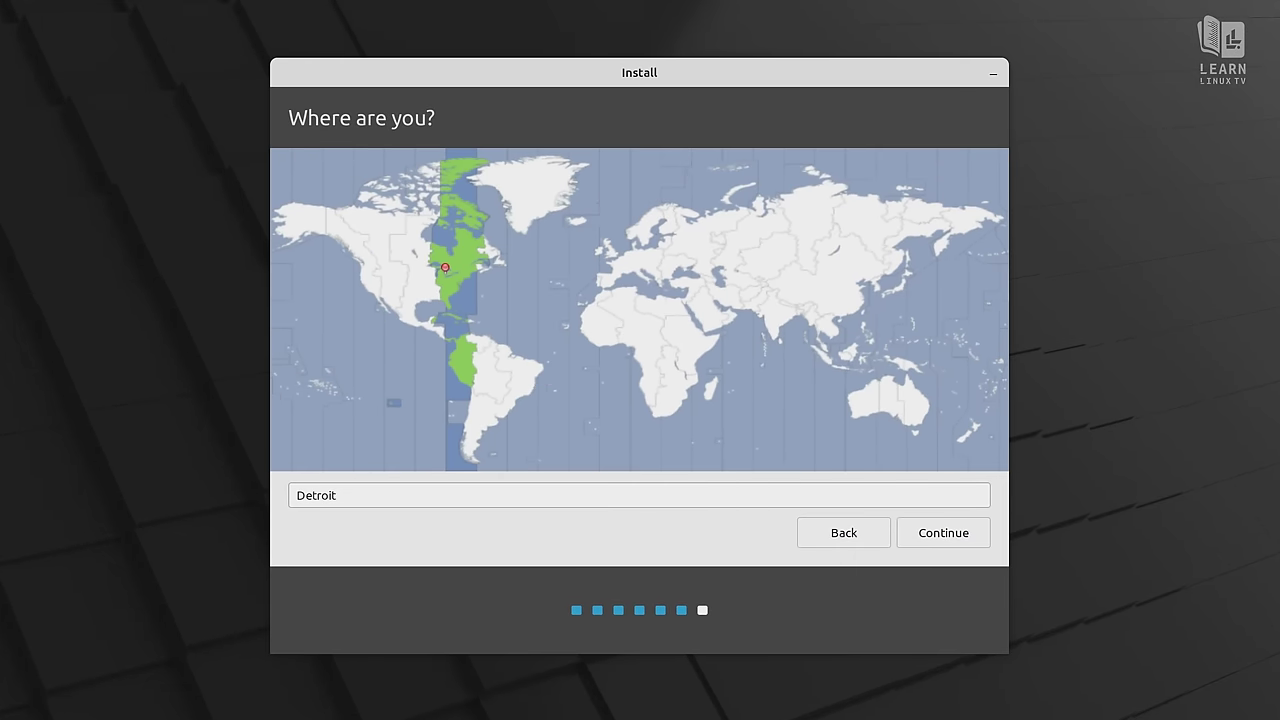
click(967, 538)
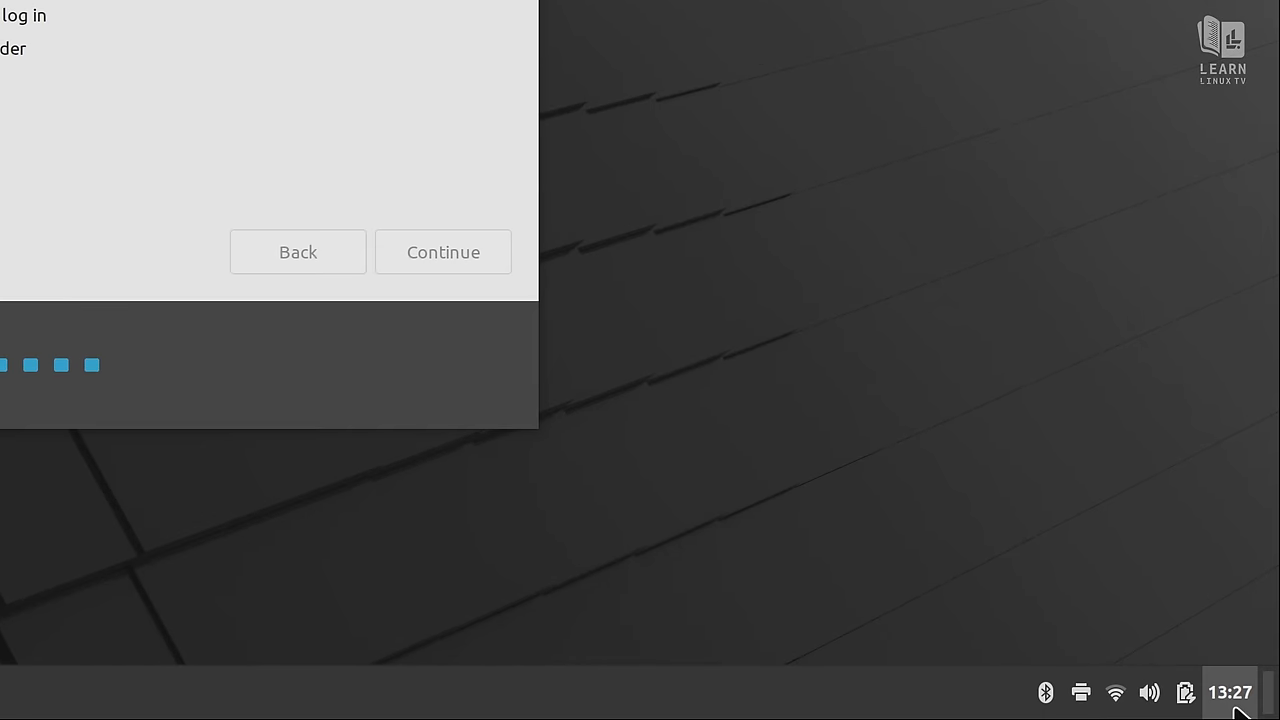
mouse_move(1238, 710)
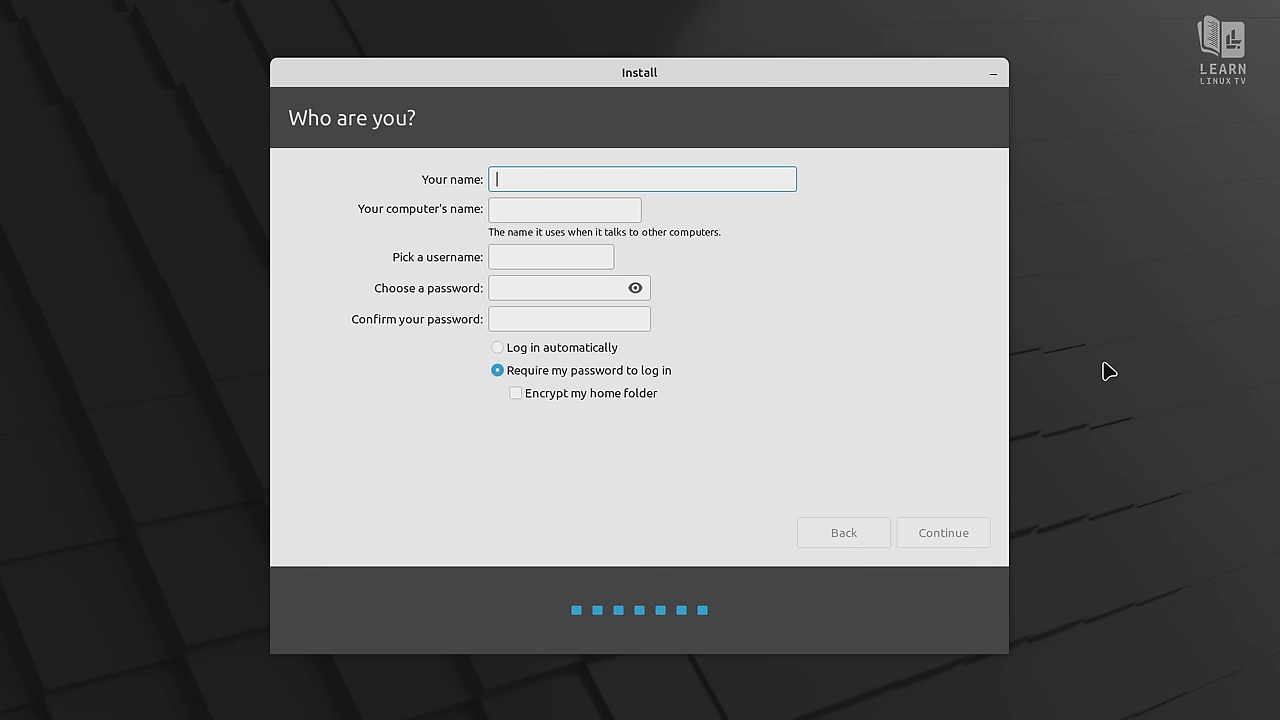
Enter the user's full name and set the computer name to thinkpad
text(Jay )
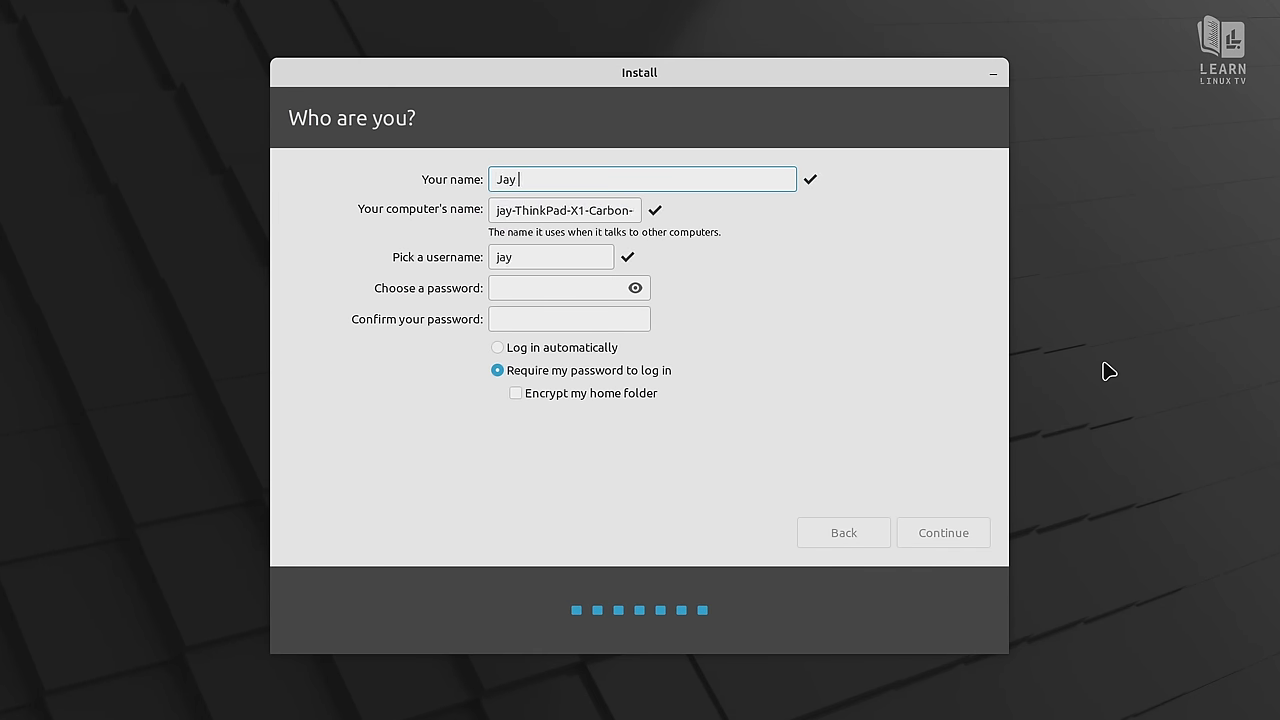
text(LaCroix)
key(Tab)
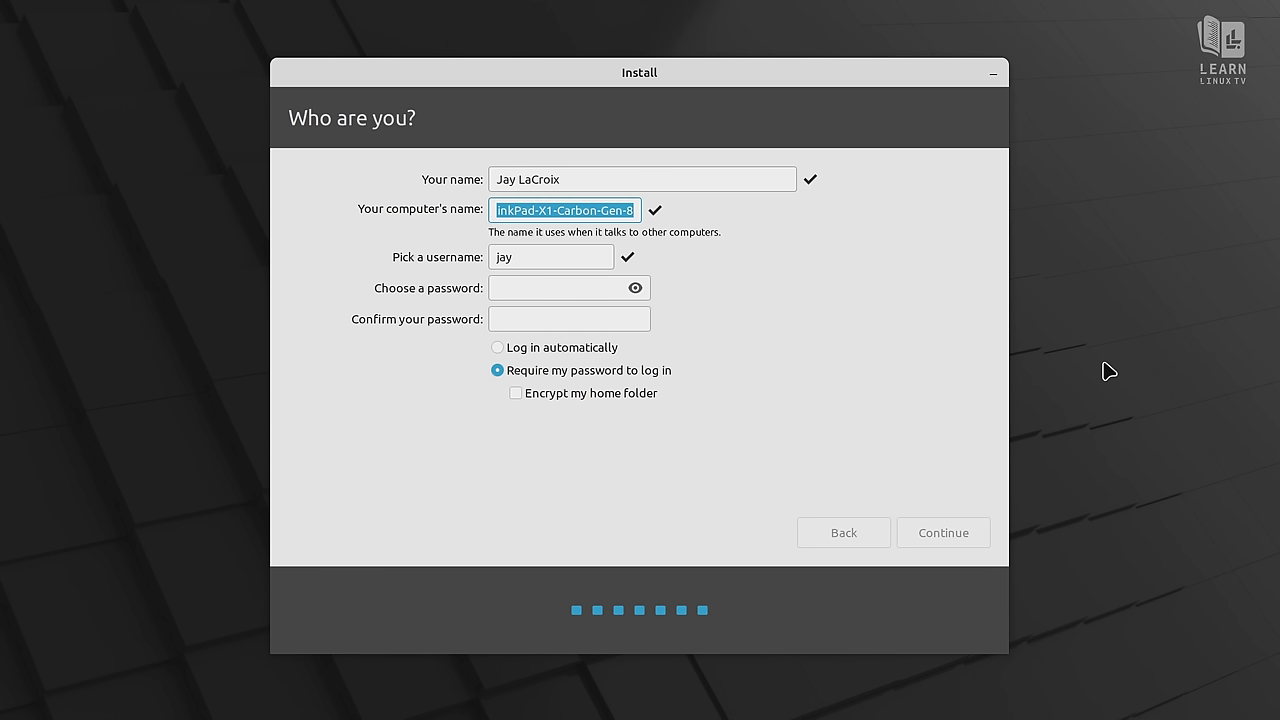
text(thinkpad)
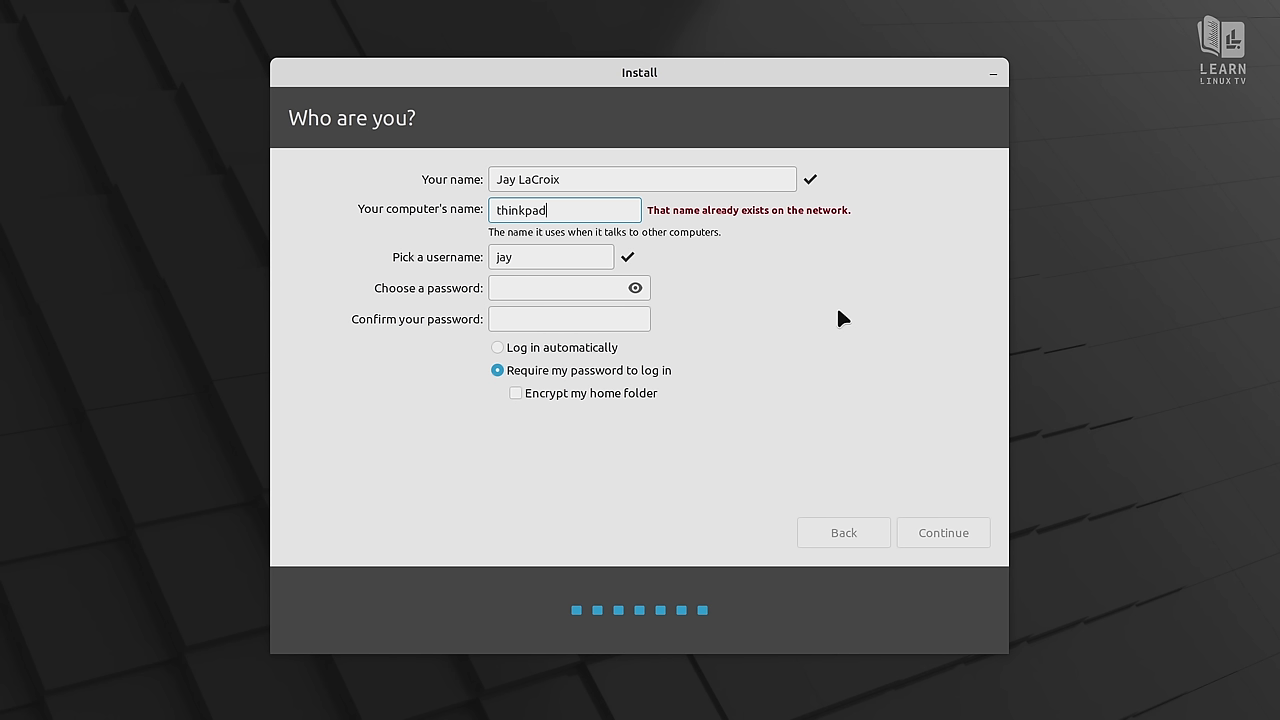
Enter and confirm the account password, then begin the installation
click(591, 285)
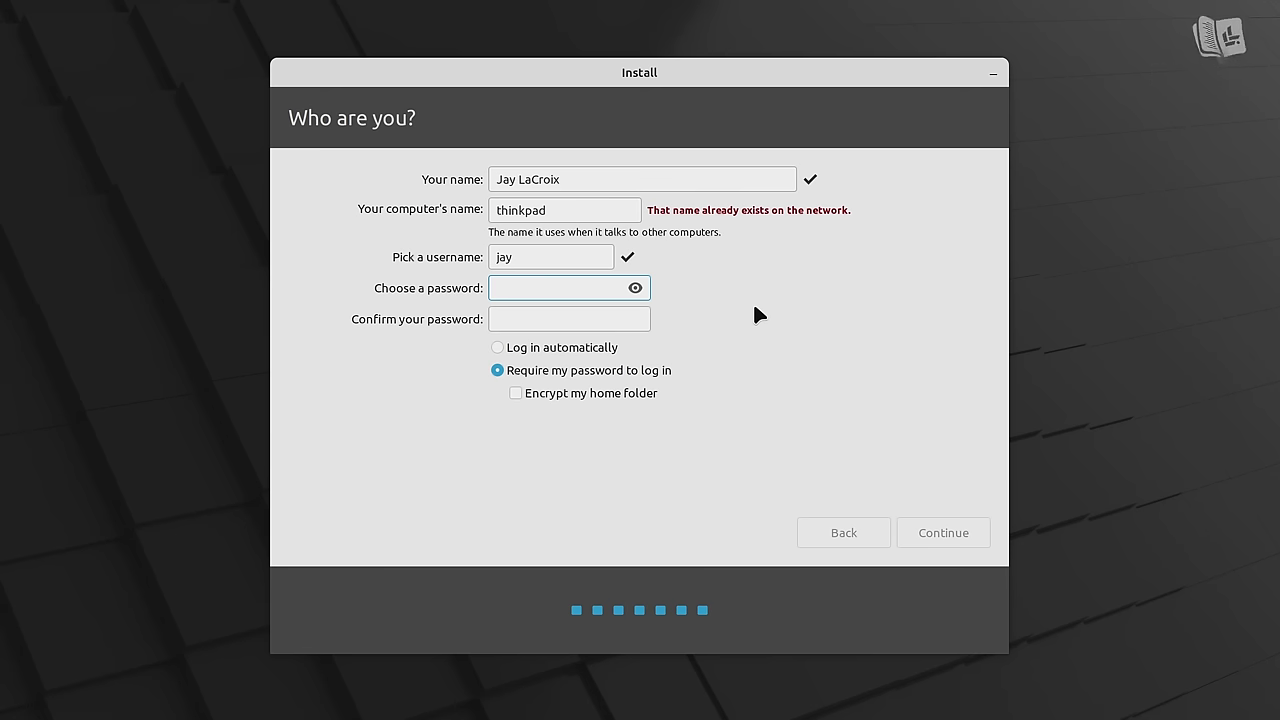
text(*************)
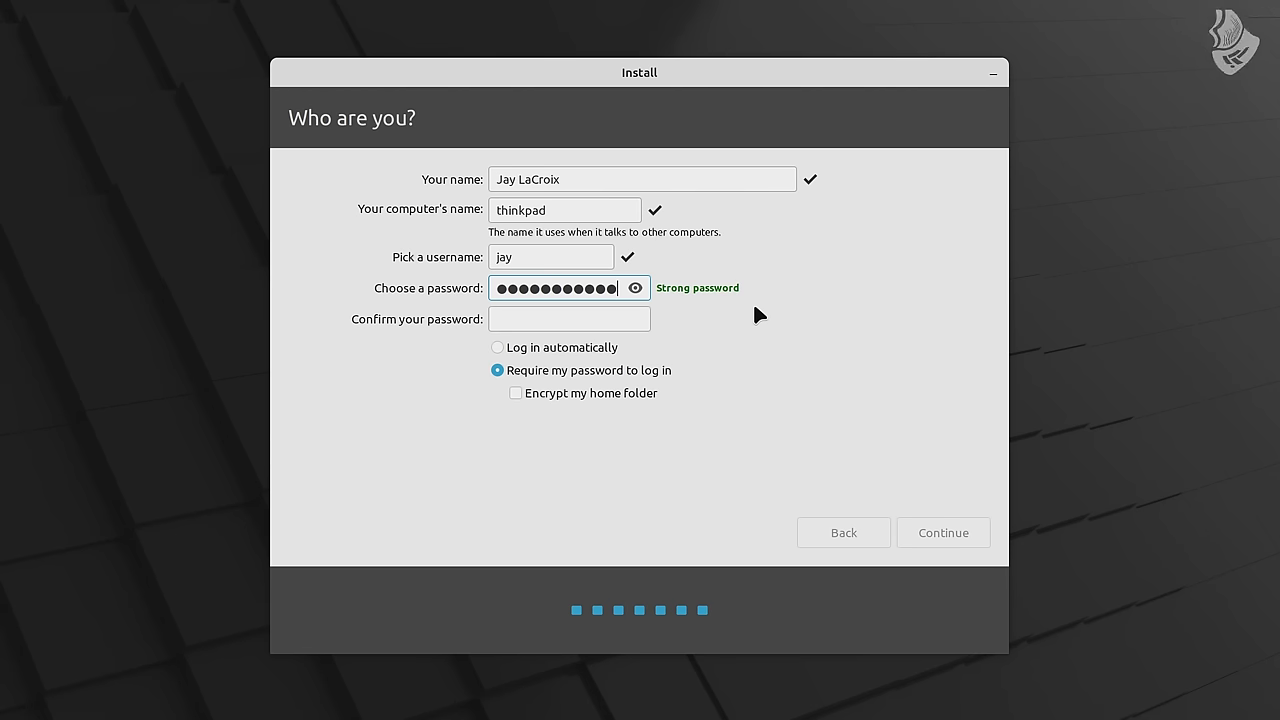
key(Tab)
text(*************)
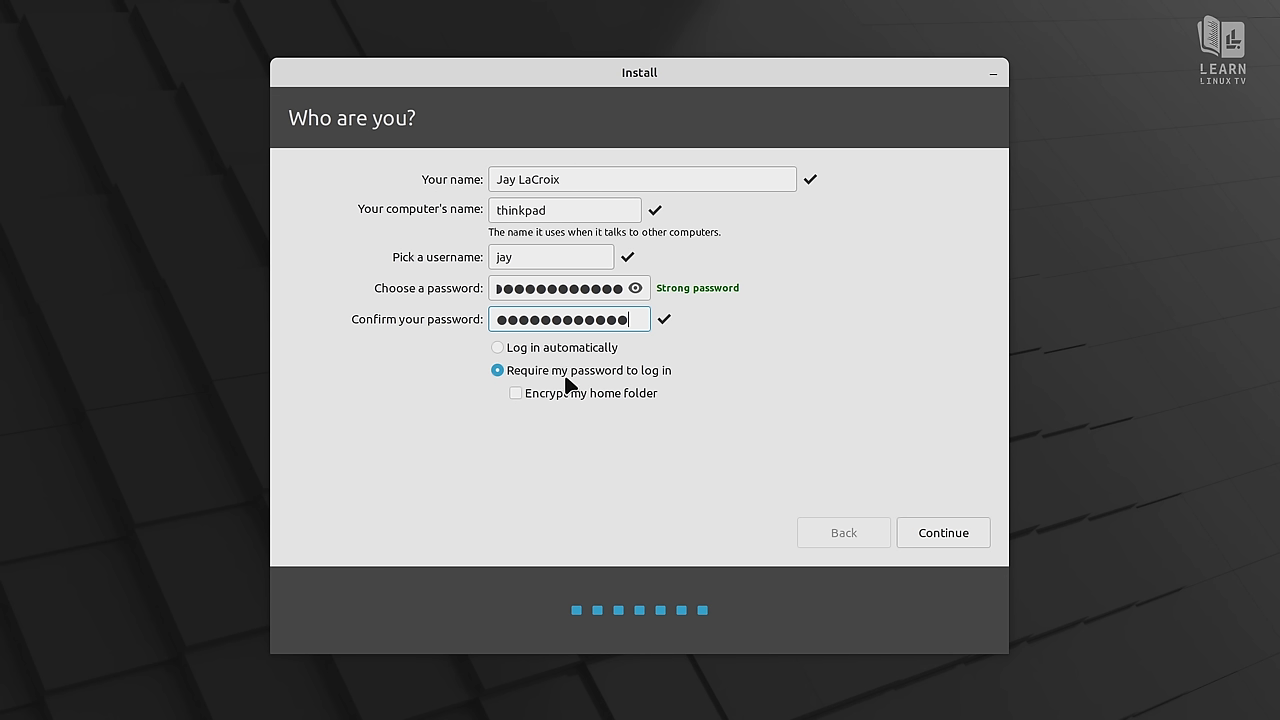
click(943, 533)
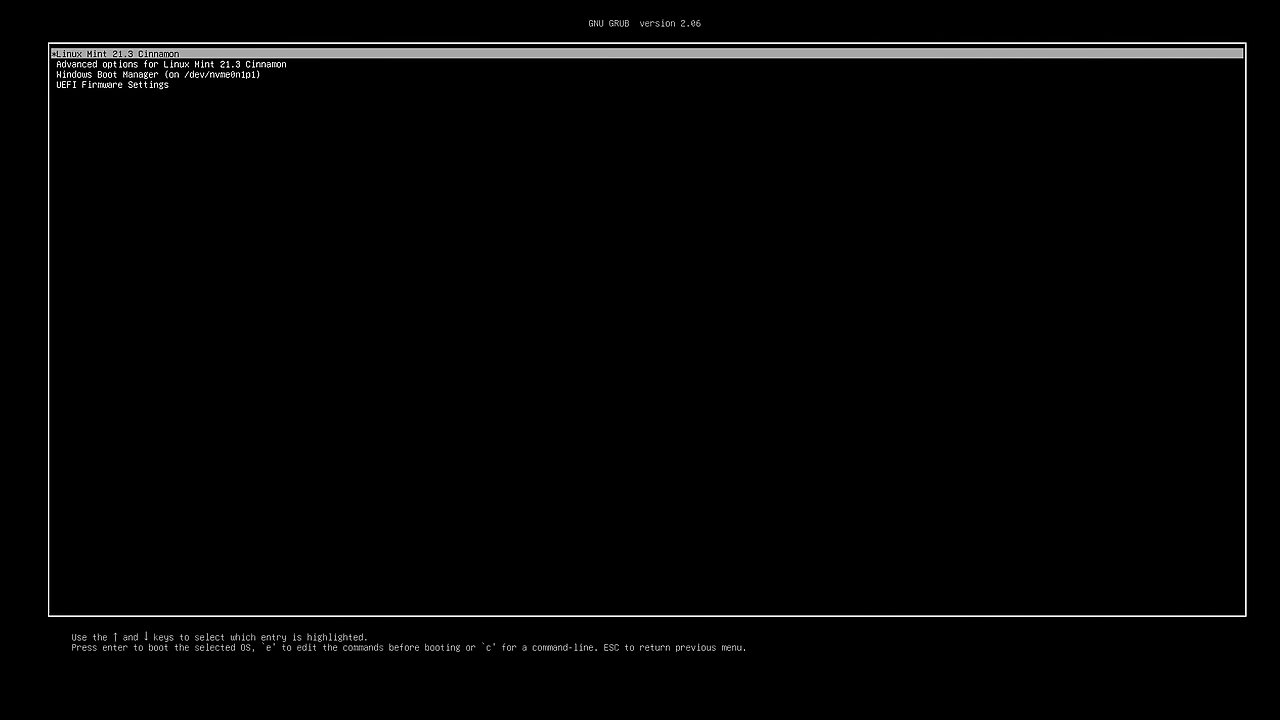
Boot Windows Boot Manager from GRUB and sign in with the account password
key(Down)
key(Down)
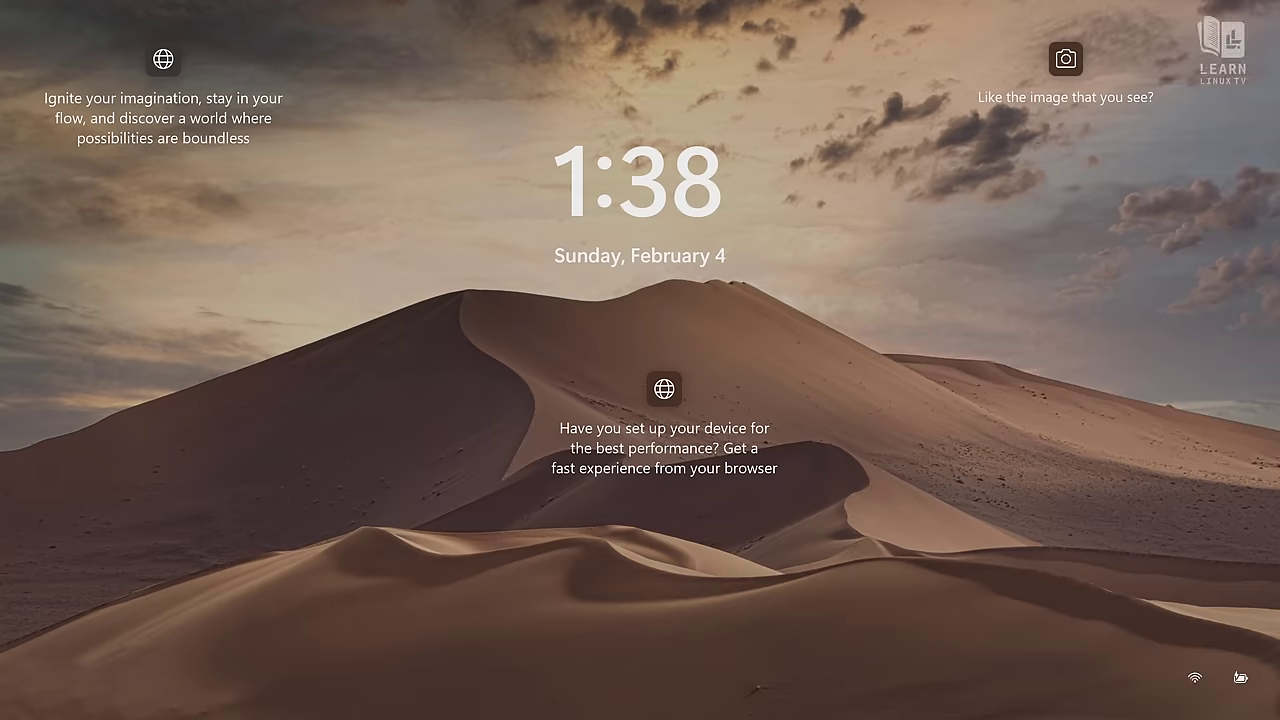
key(Return)
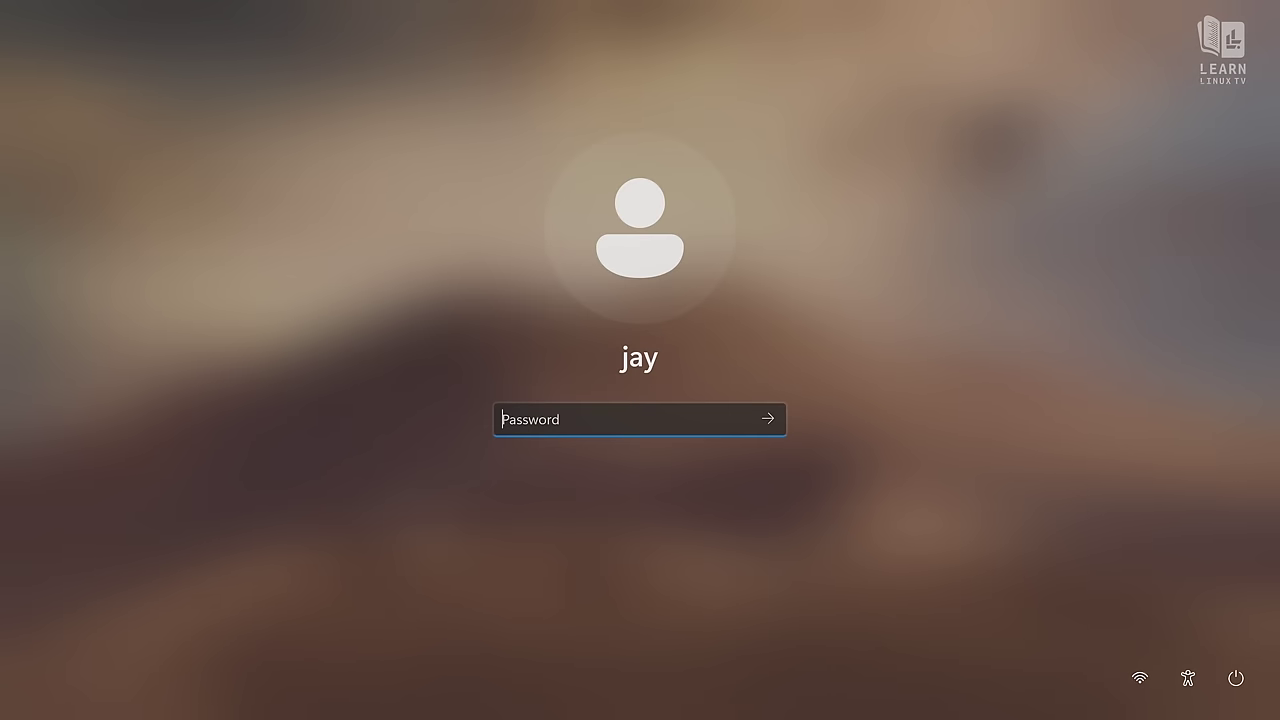
text(*********)
key(Return)
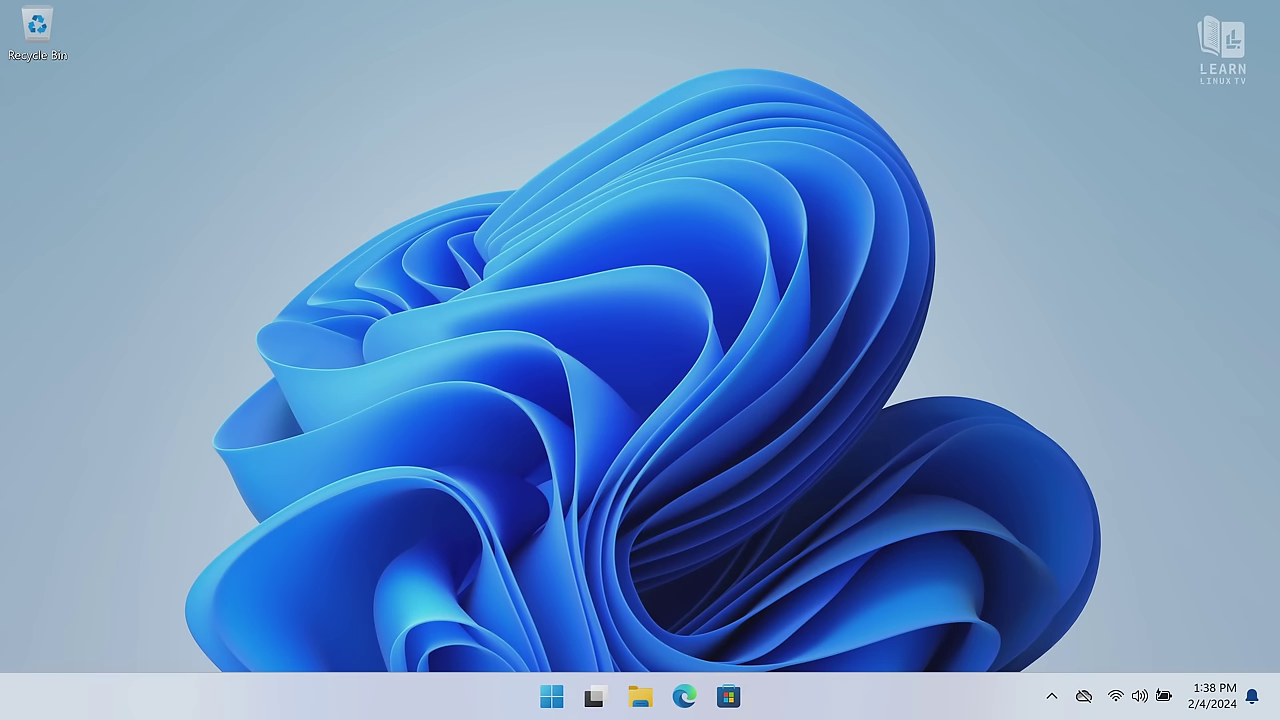
Check Local Disk (C:) properties in This PC (207 GB free of 252 GB), then close File Explorer
click(640, 700)
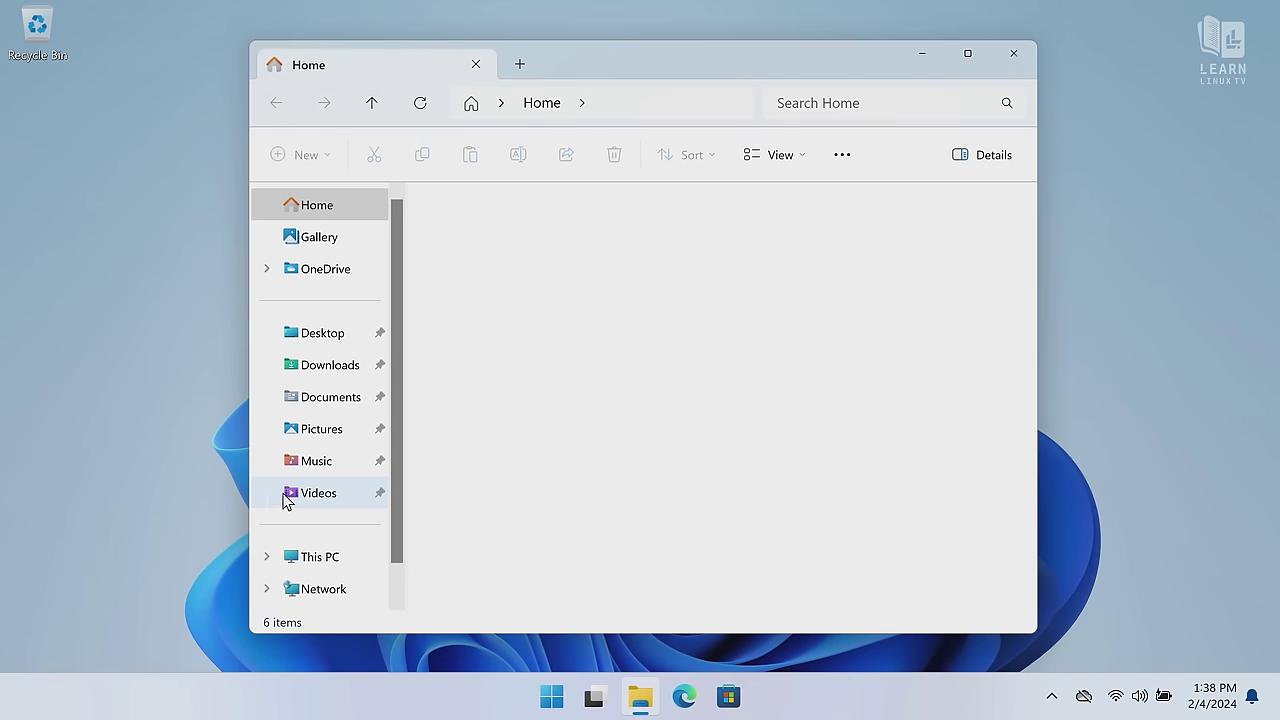
click(302, 565)
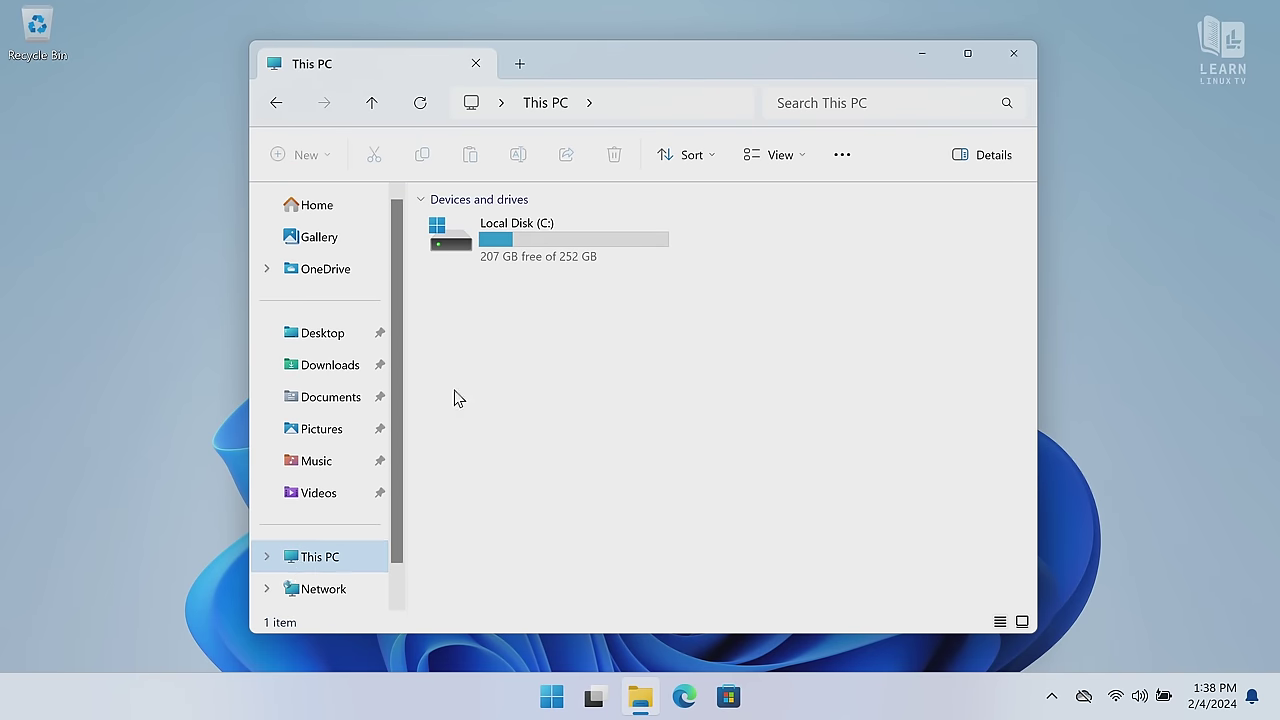
right_click(551, 247)
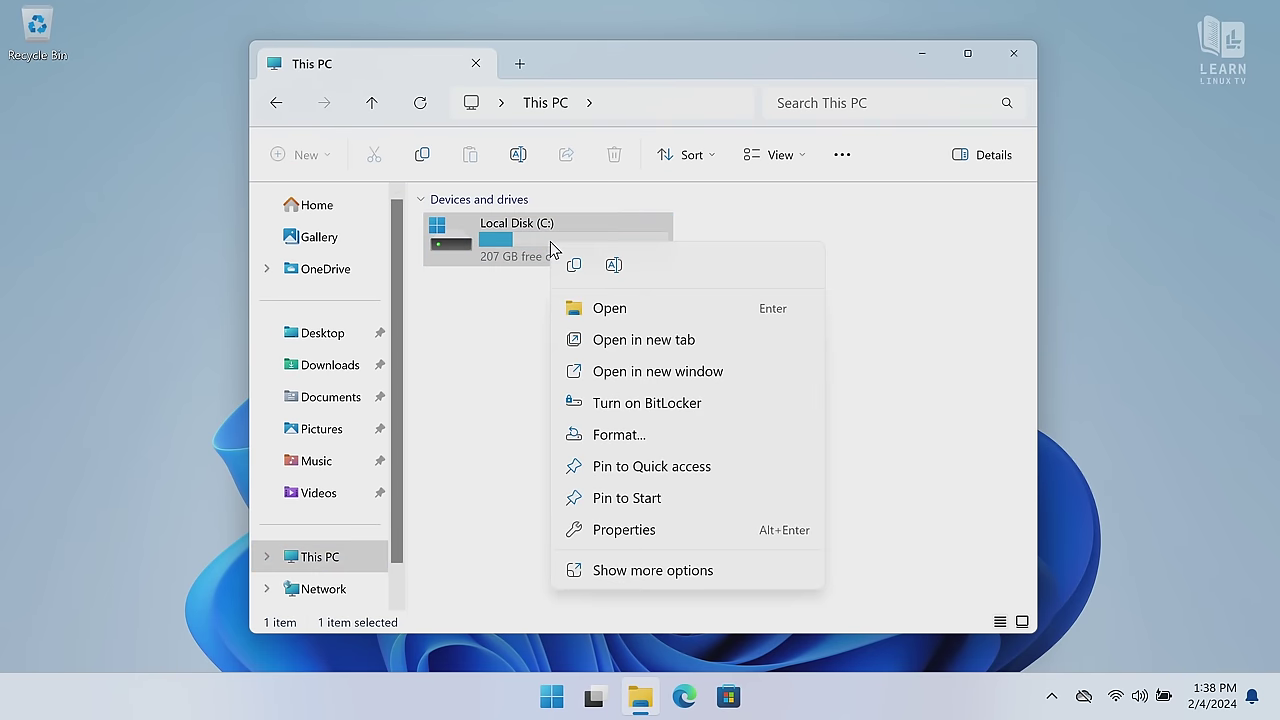
click(620, 532)
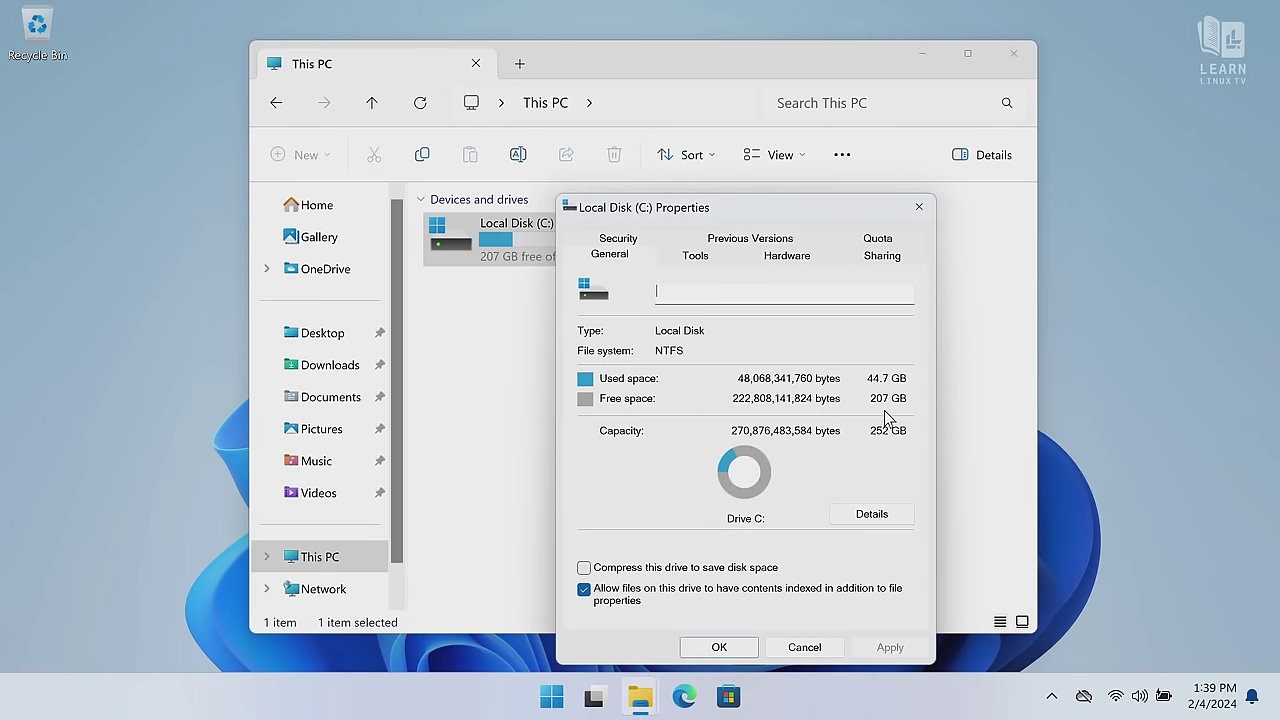
click(920, 208)
click(1012, 56)
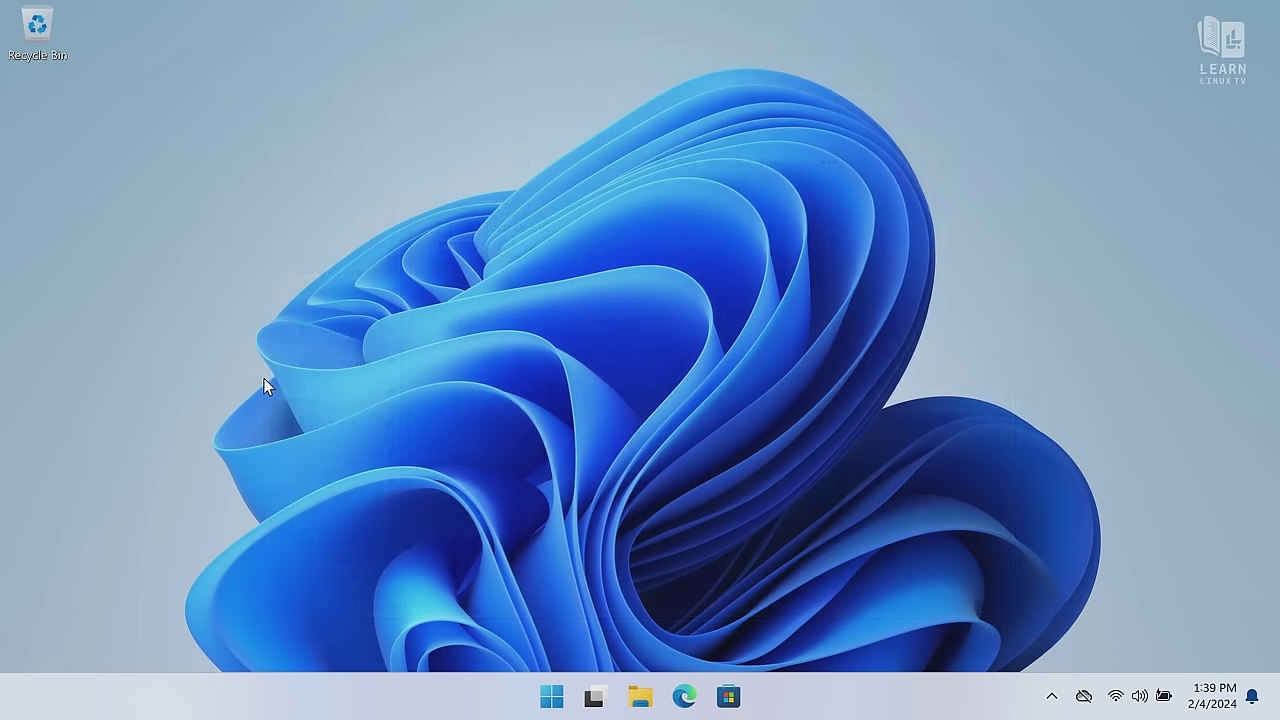
Restart Windows 11 from the Start menu's power options
click(551, 696)
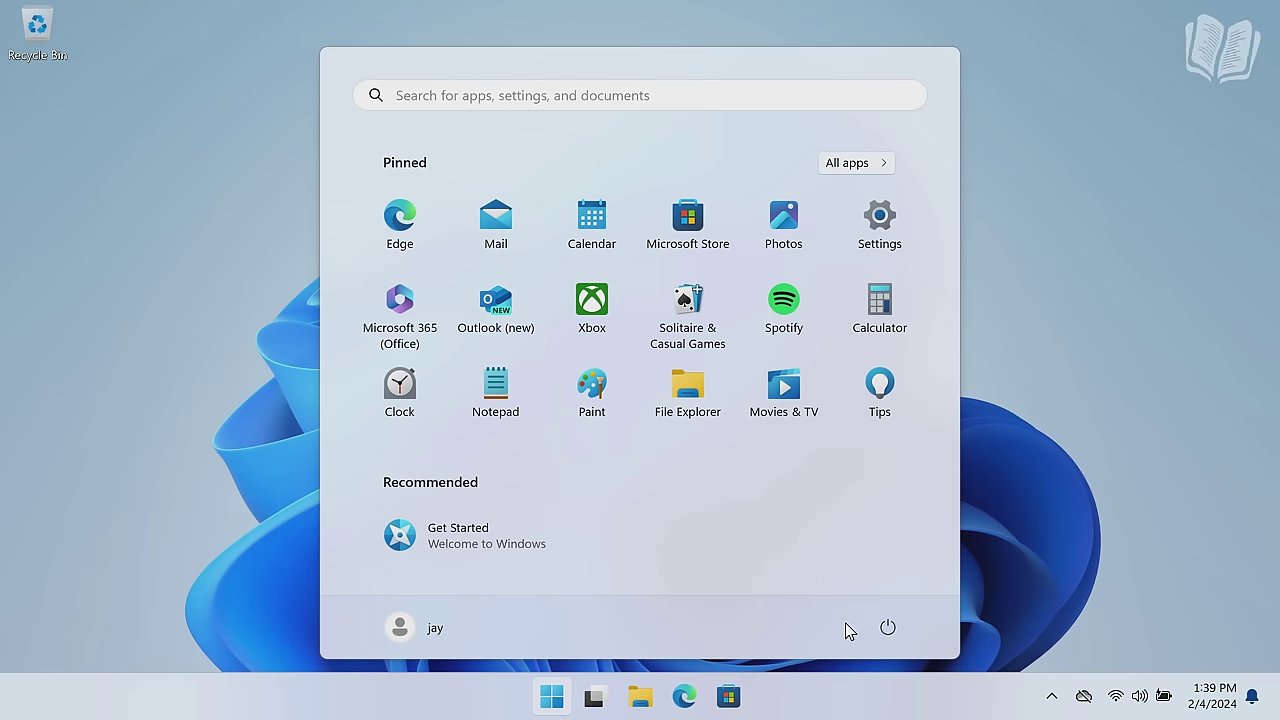
click(878, 639)
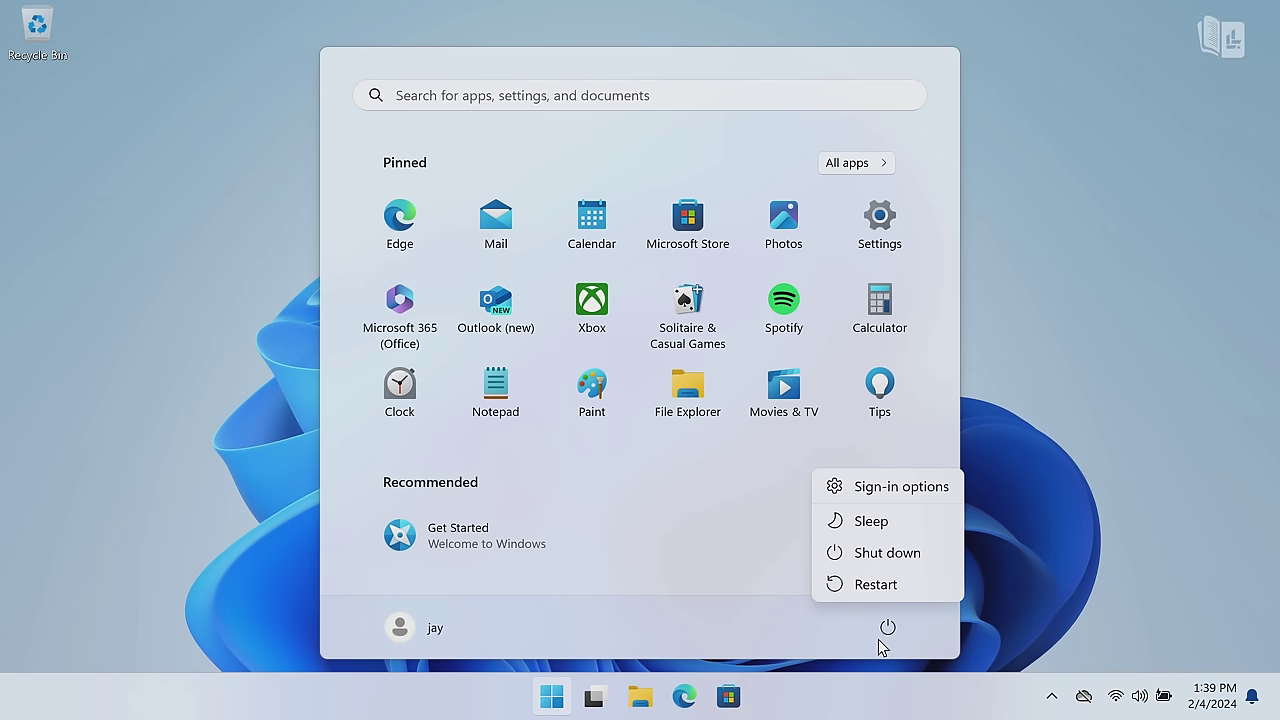
click(872, 586)
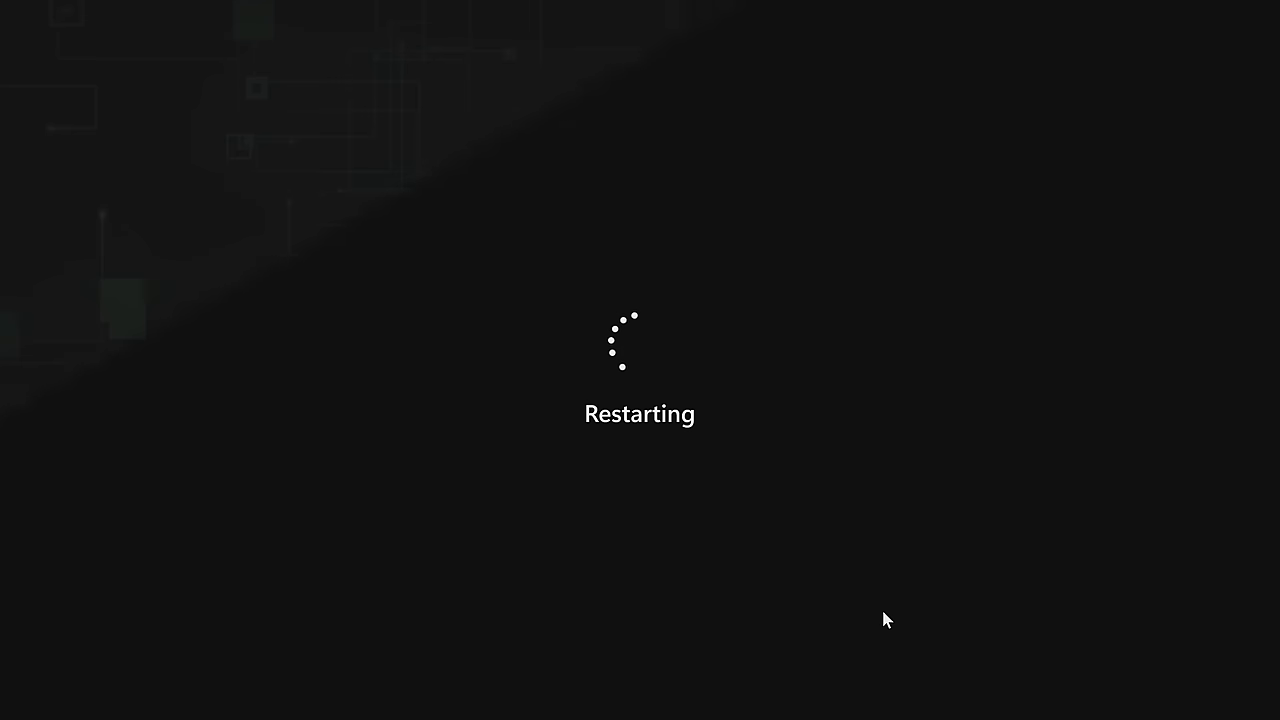